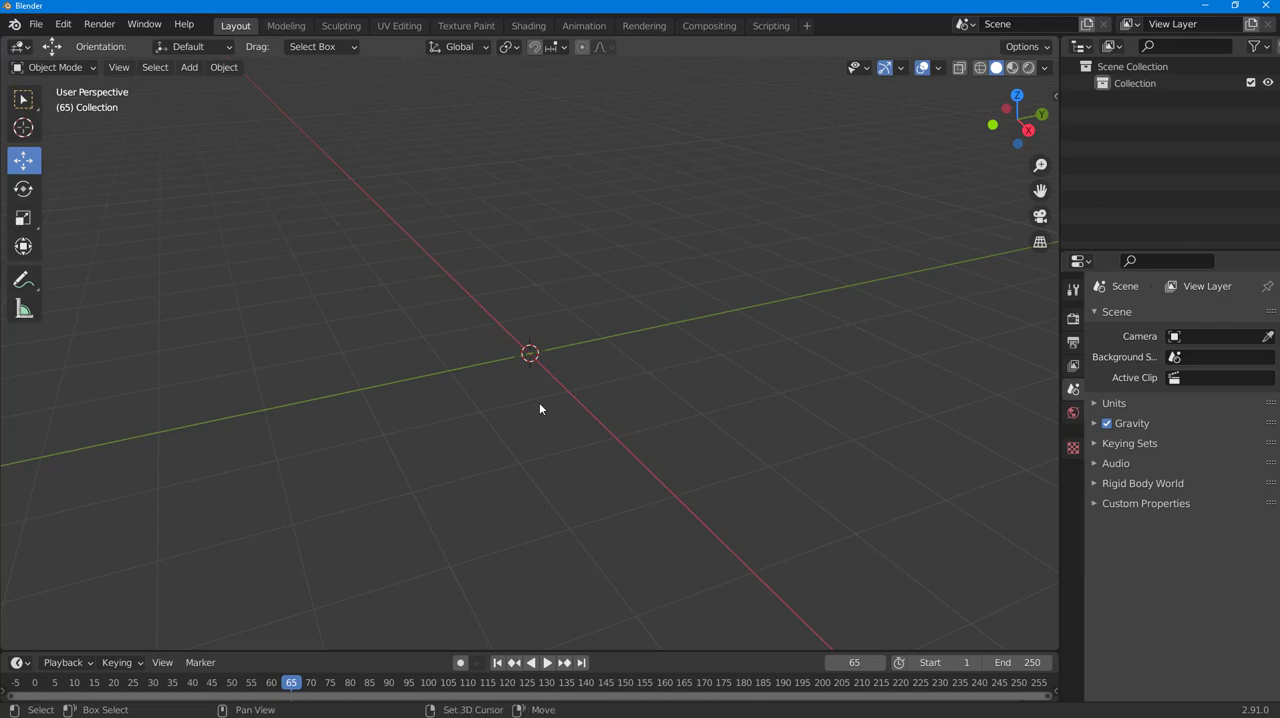
- Add a plane mesh at the world origin and scale it up several times to serve as a floor
{"action": "key", "text": "shift+a"}
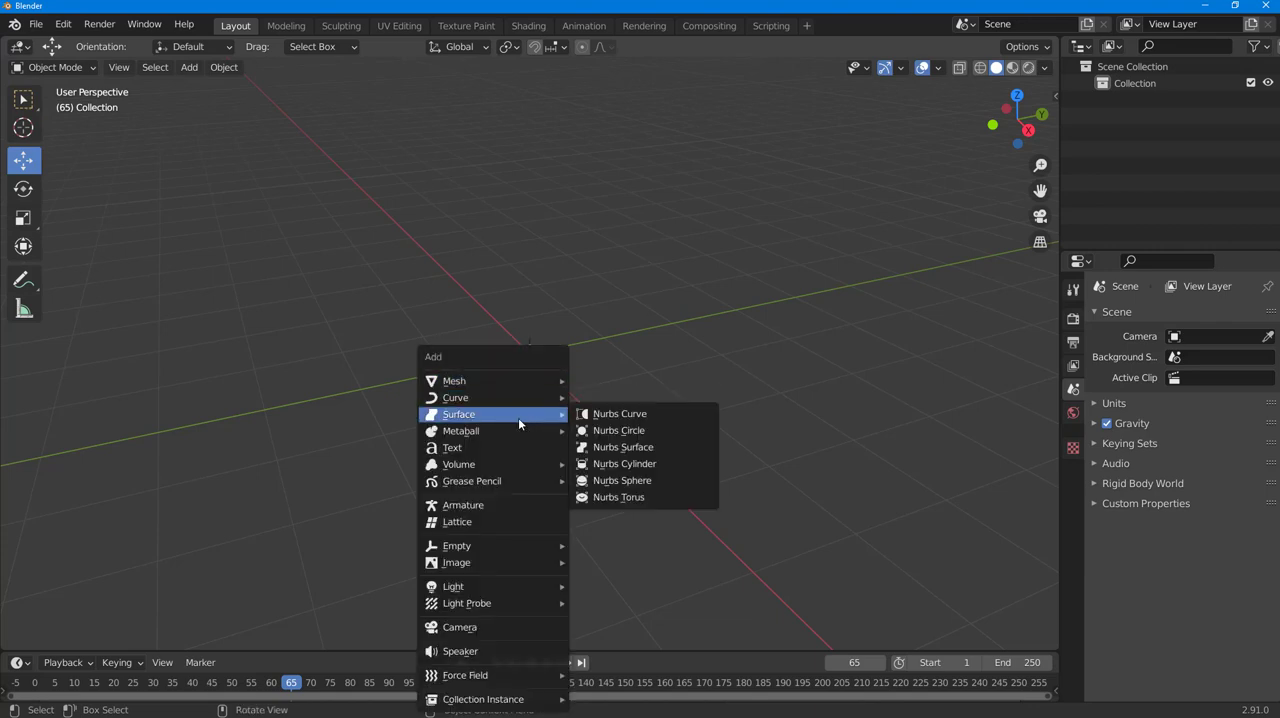
{"action": "mouse_move", "coordinate": [530, 380]}
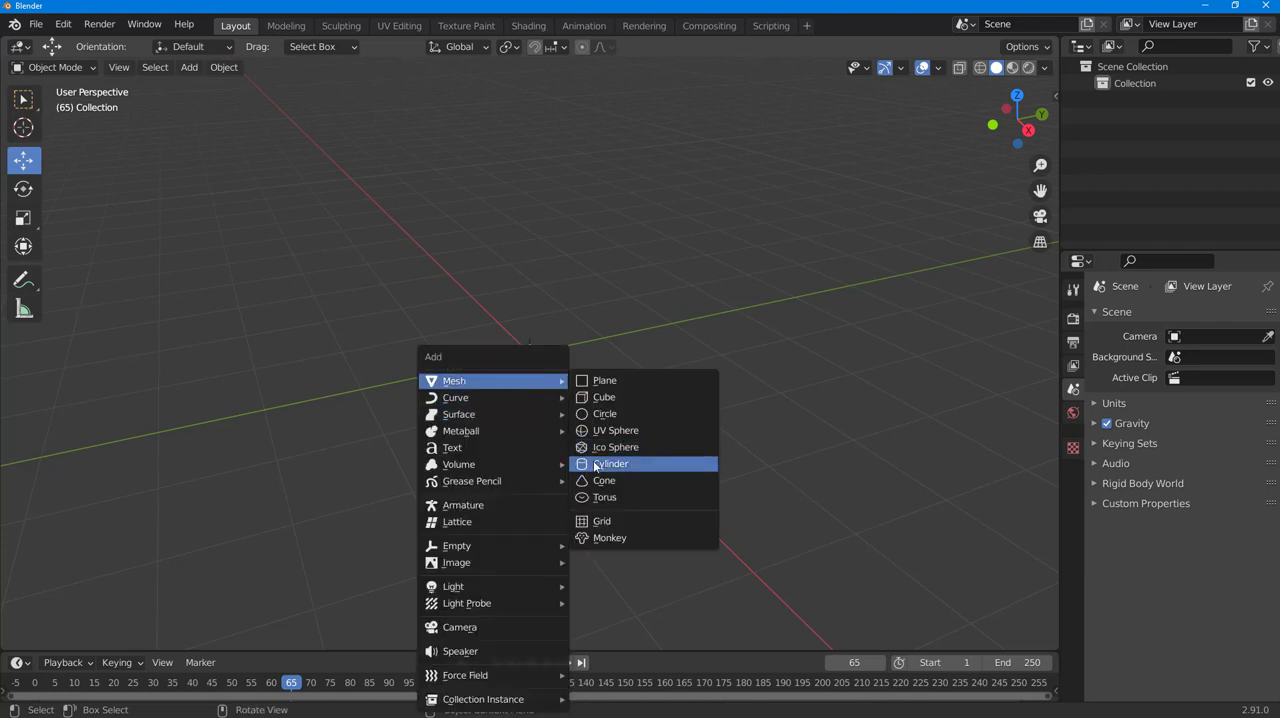
{"action": "left_click", "coordinate": [608, 381]}
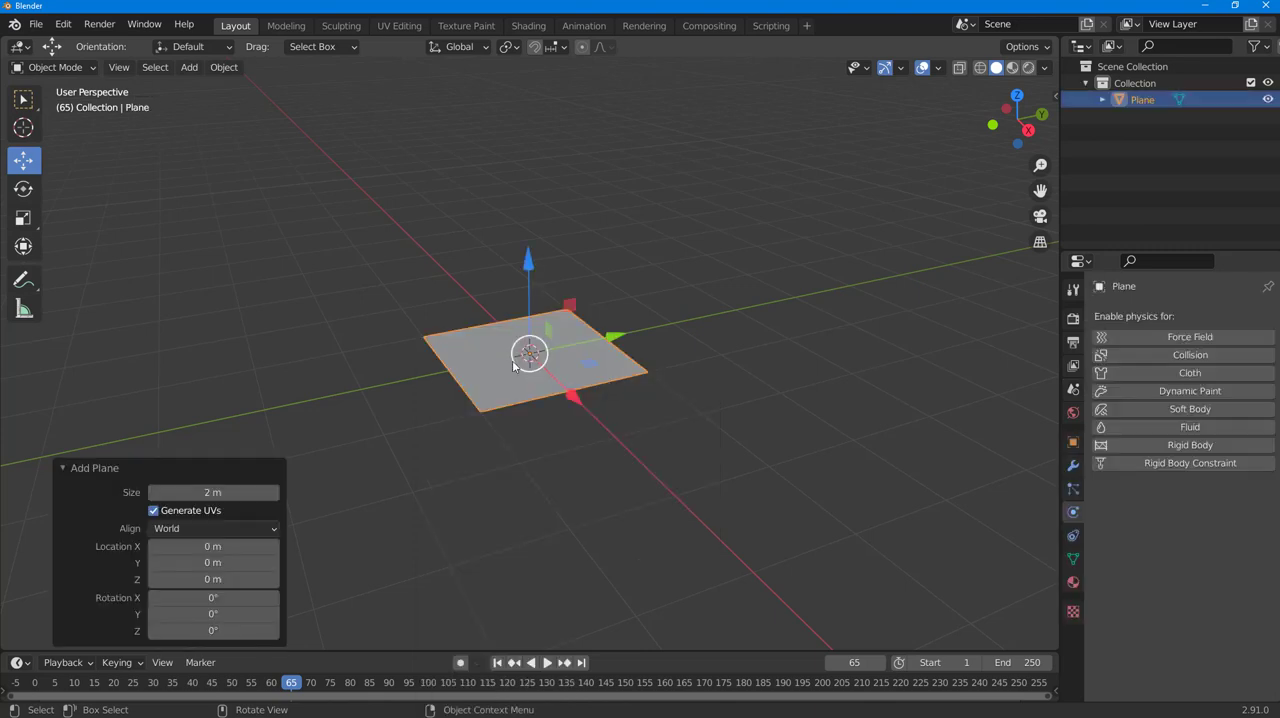
{"action": "key", "text": "s"}
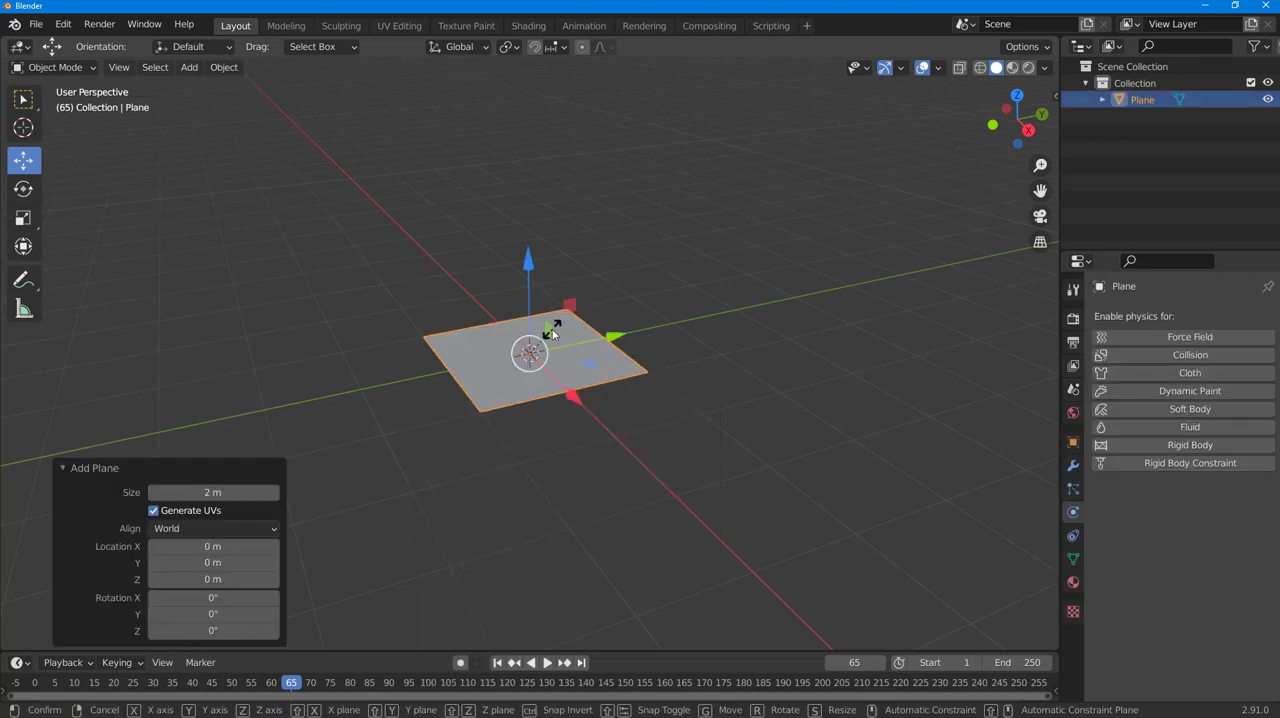
{"action": "left_click", "coordinate": [687, 337]}
{"action": "left_click", "coordinate": [579, 191]}
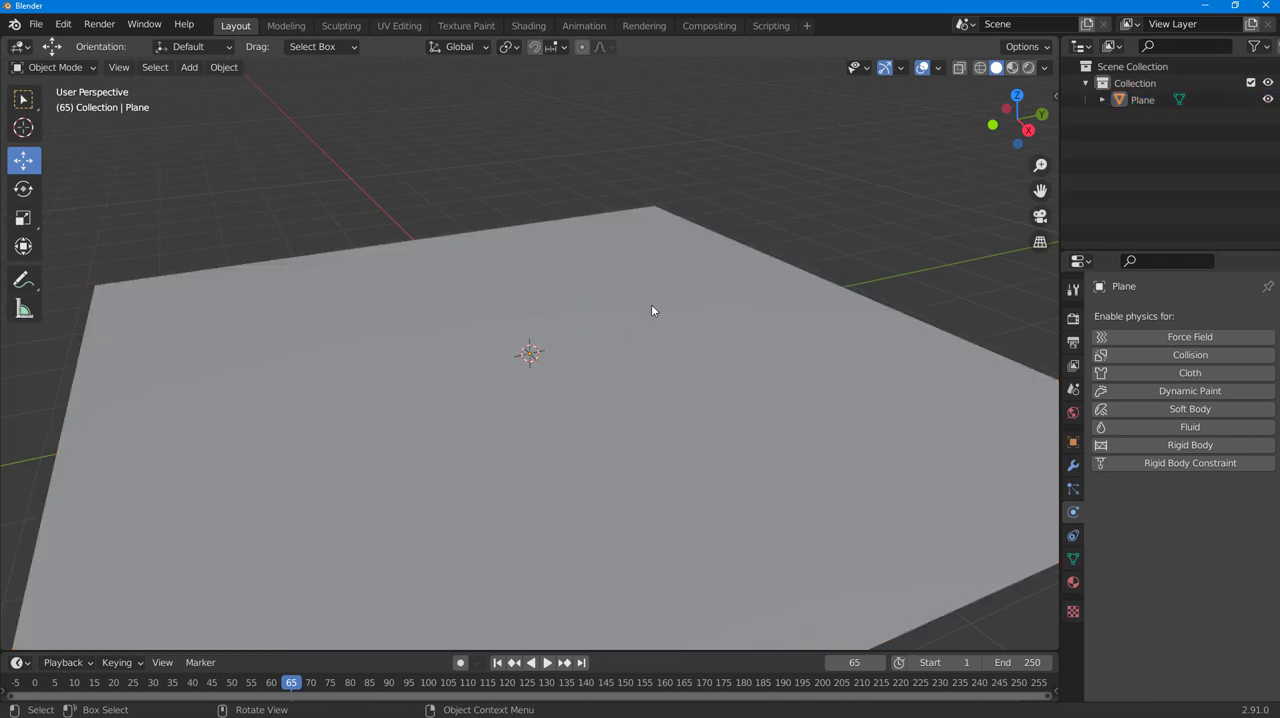
- Enable Collision physics on the floor plane, leaving nothing selected
{"action": "left_click", "coordinate": [546, 242]}
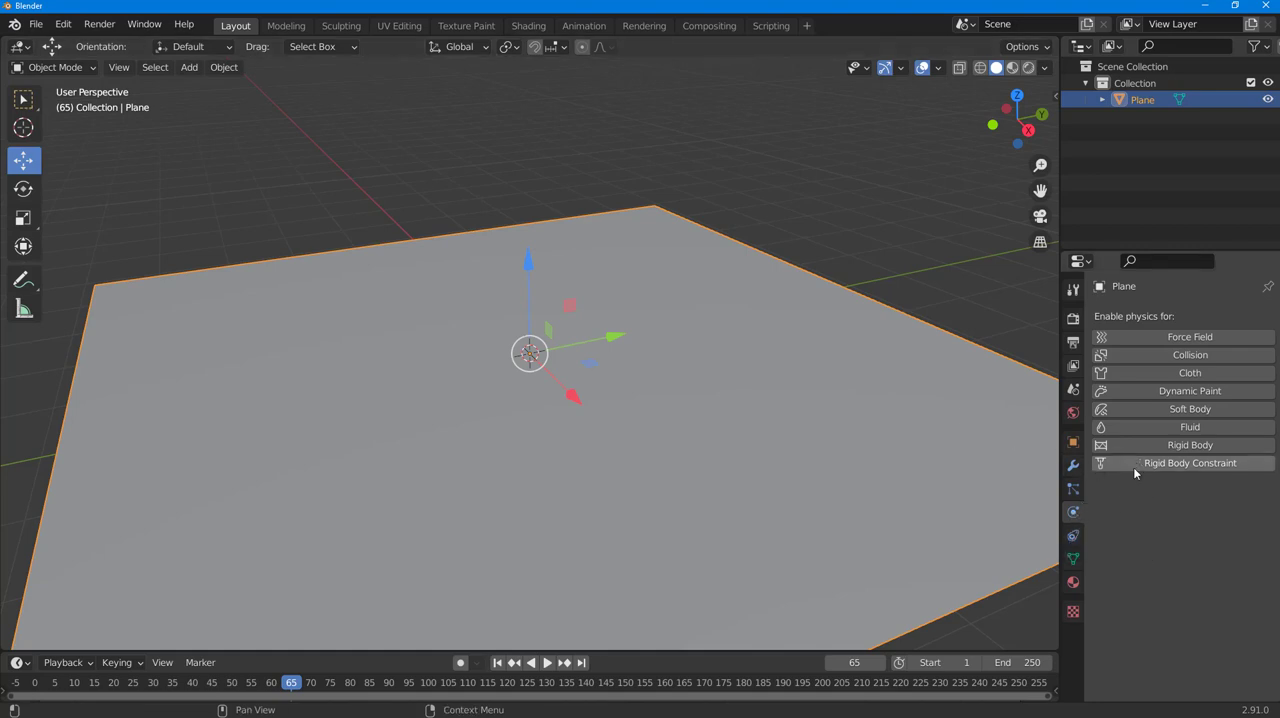
{"action": "left_click", "coordinate": [1193, 357]}
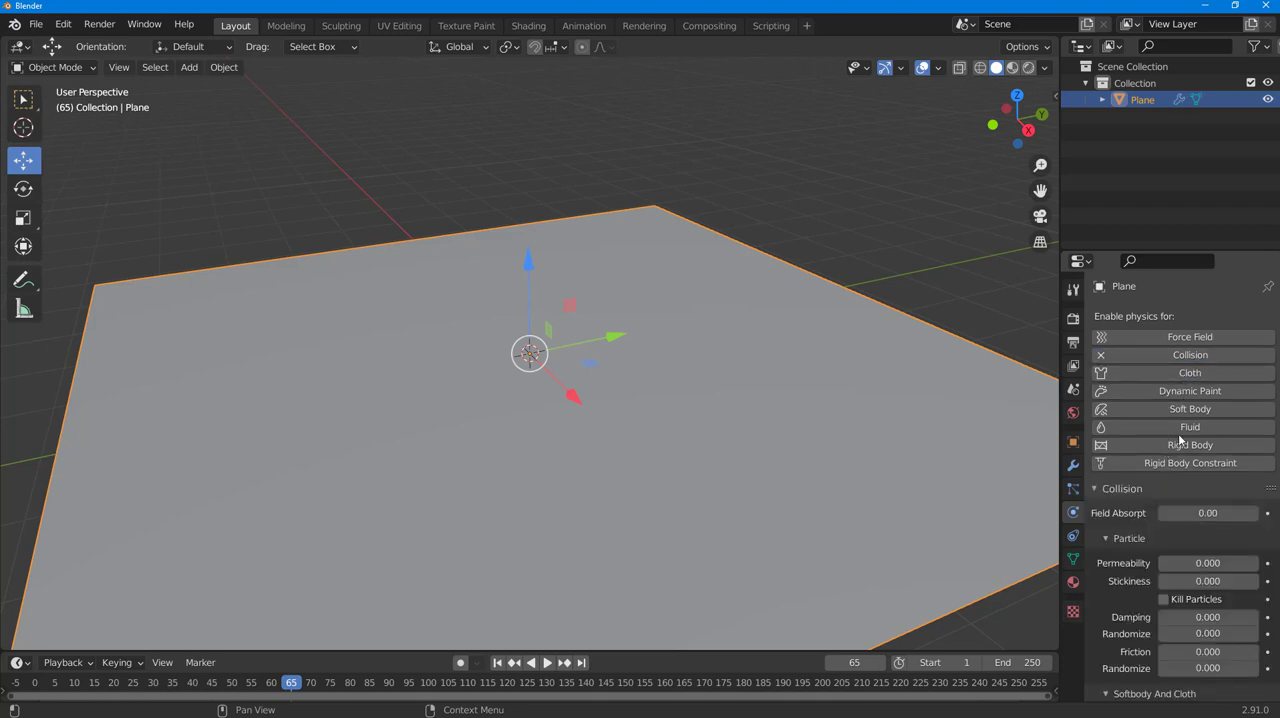
{"action": "left_click", "coordinate": [805, 165]}
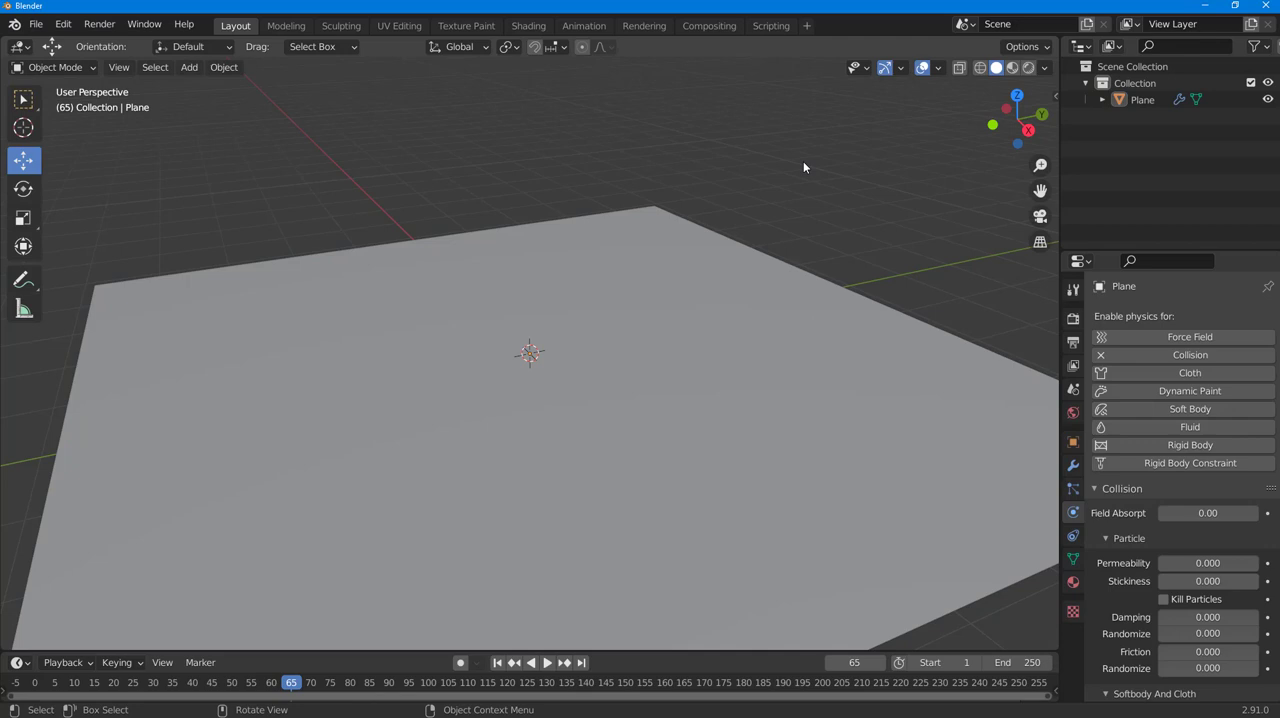
- Add a torus mesh with 54 major segments and 30 minor segments at the origin
{"action": "key", "text": "shift+a"}
{"action": "mouse_move", "coordinate": [803, 163]}
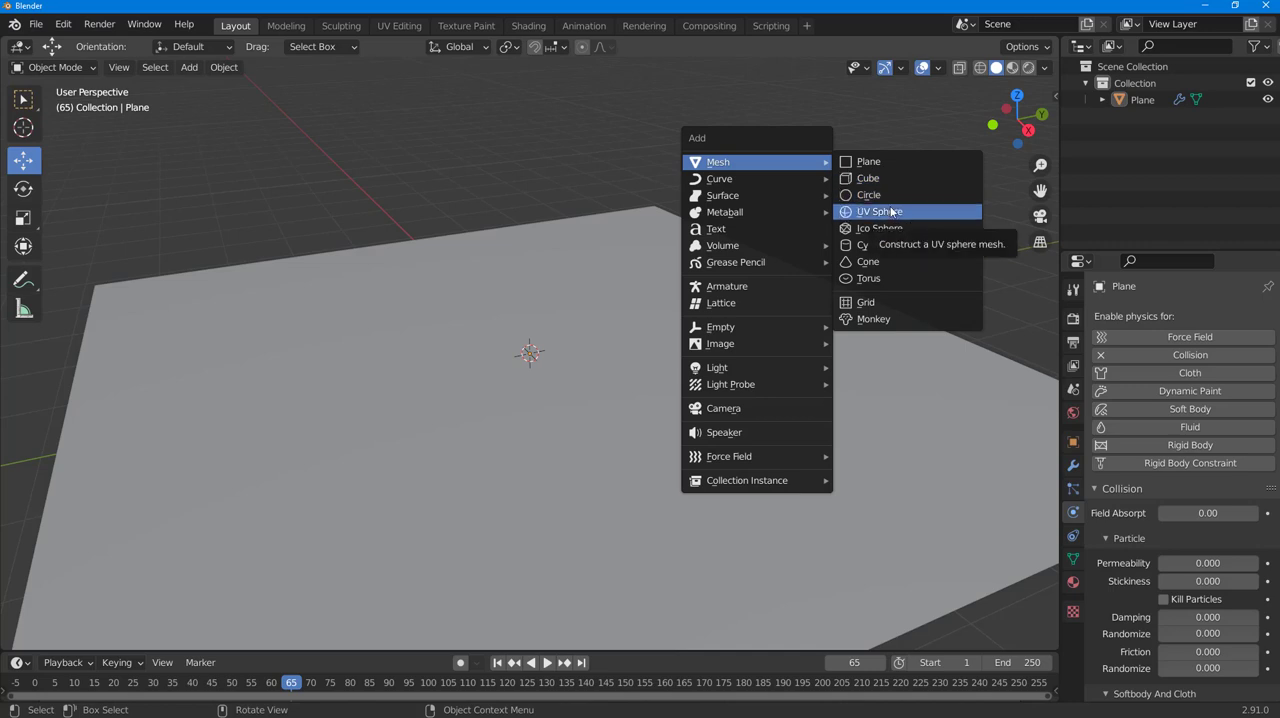
{"action": "left_click", "coordinate": [870, 279]}
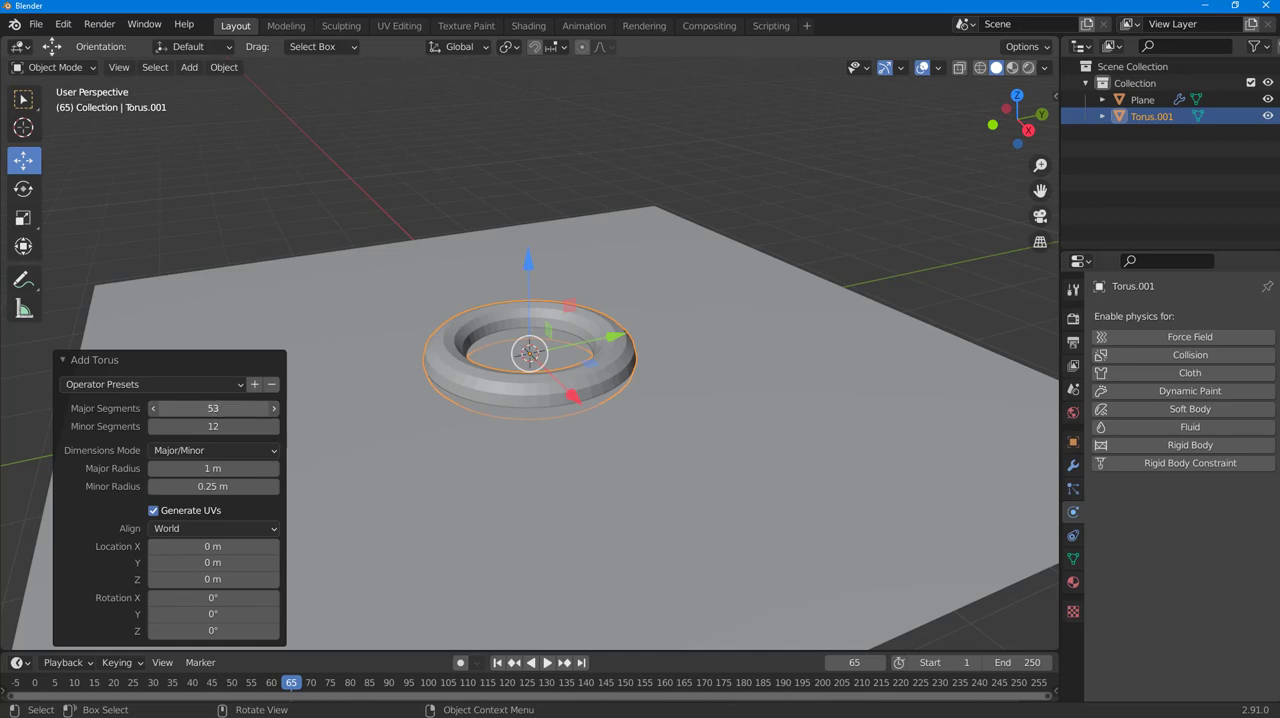
{"action": "left_click_drag", "start_coordinate": [217, 410], "coordinate": [228, 426]}
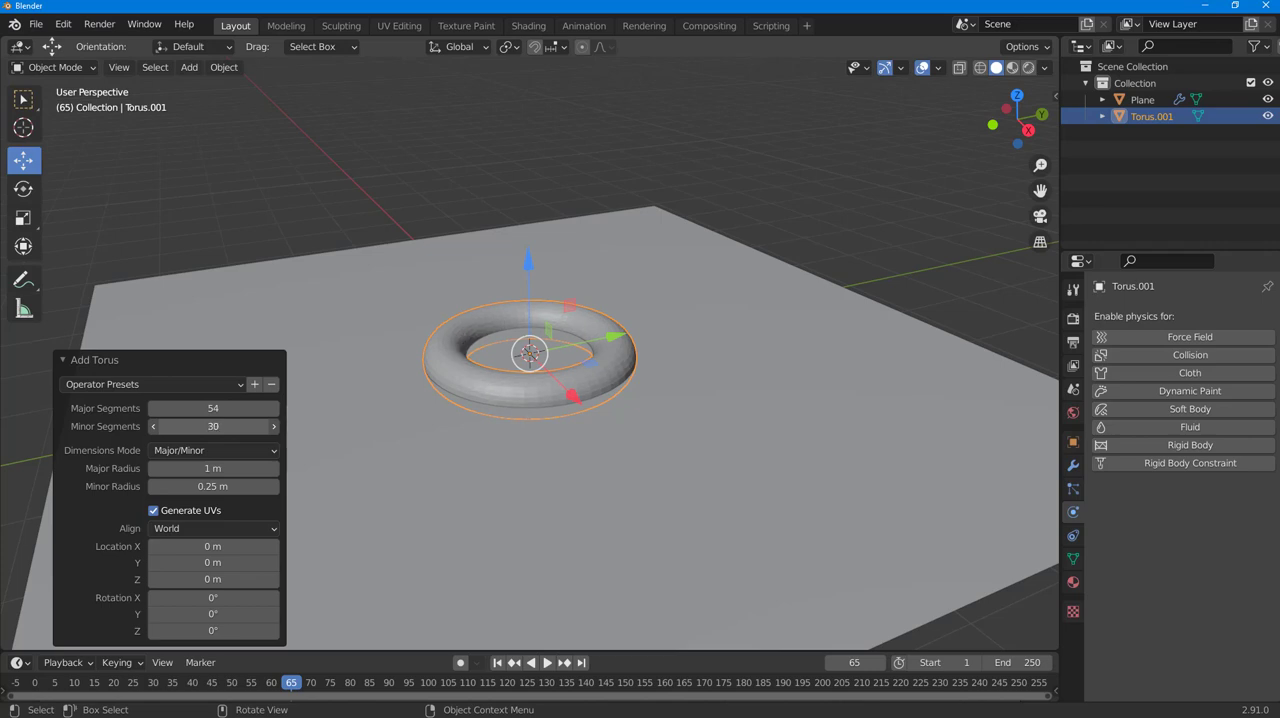
- Raise the torus about 1.15 m along Z above the floor plane and shade it smooth
{"action": "left_click_drag", "start_coordinate": [528, 263], "coordinate": [527, 187]}
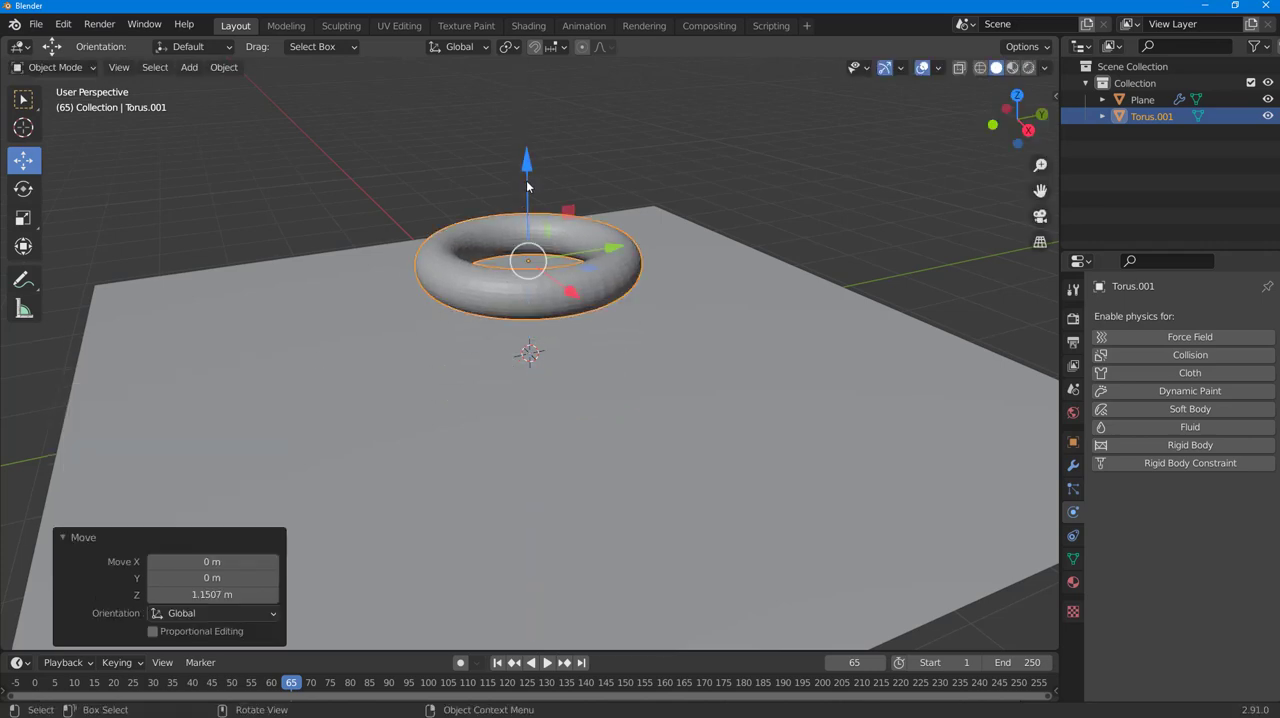
{"action": "right_click", "coordinate": [544, 300]}
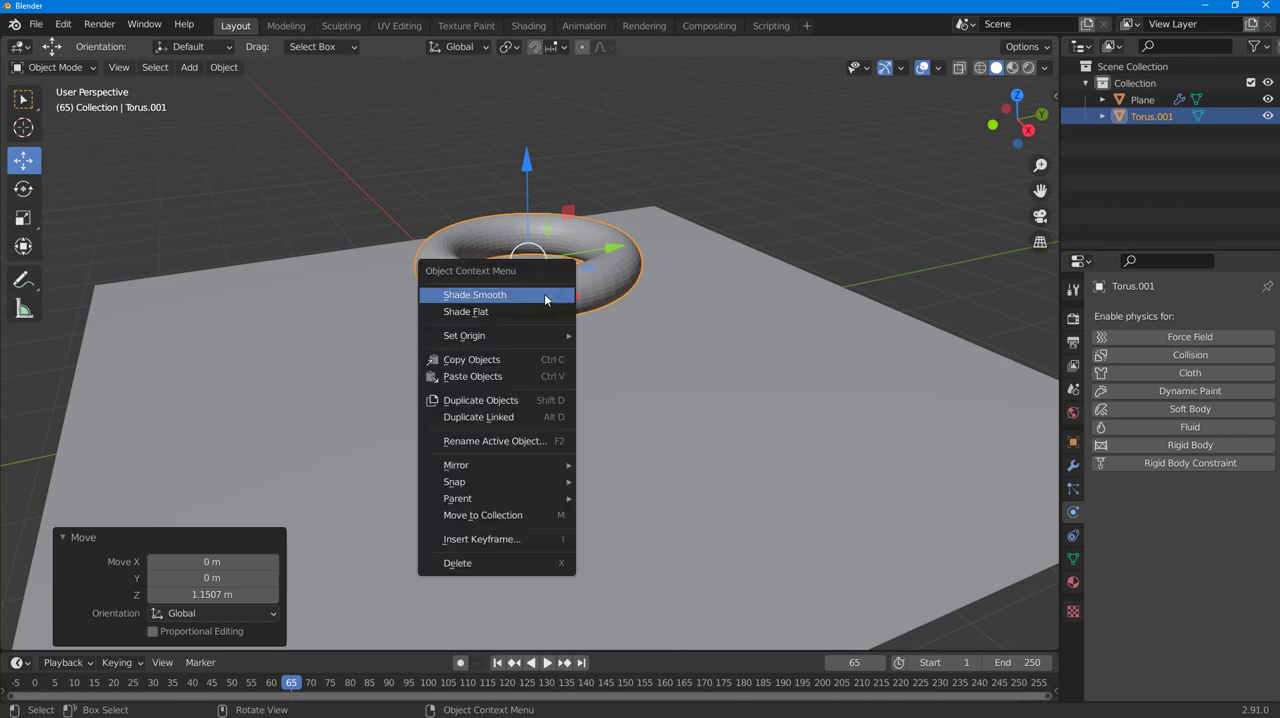
{"action": "left_click", "coordinate": [519, 297]}
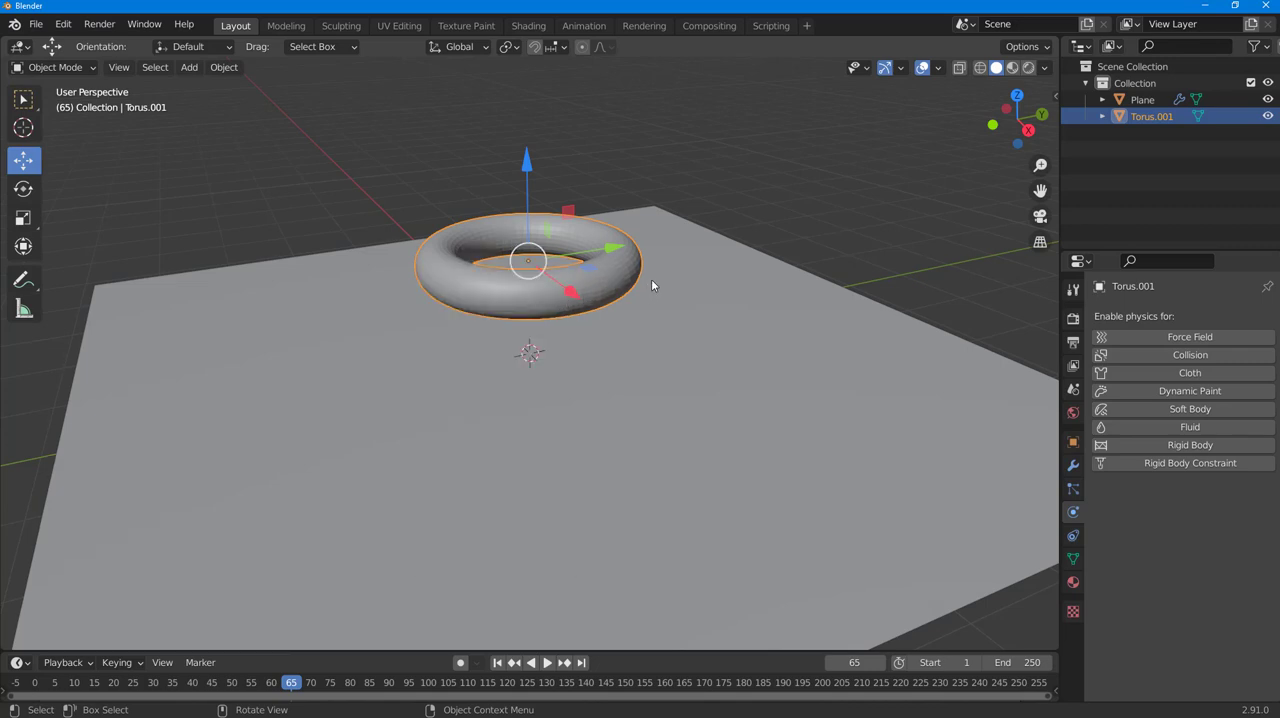
- Enable Soft Body physics on the torus and preview the simulation, returning the timeline to frame 0
{"action": "left_click", "coordinate": [1200, 412]}
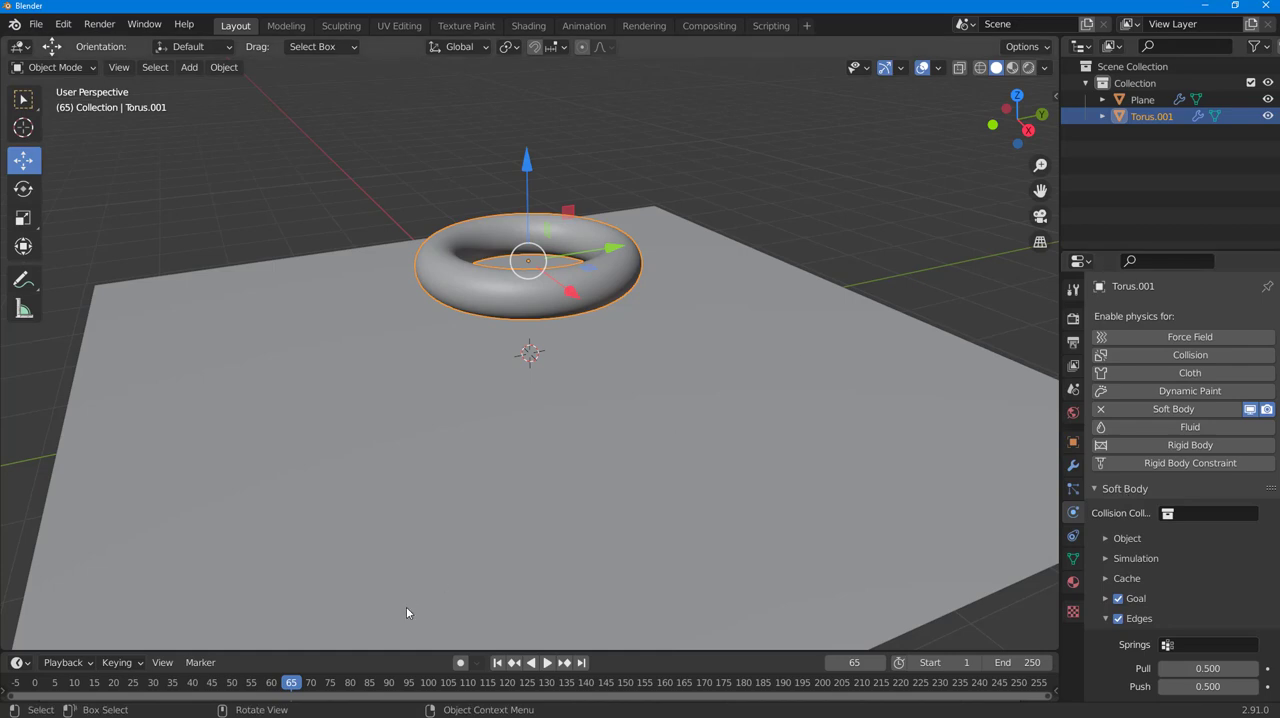
{"action": "left_click", "coordinate": [547, 668]}
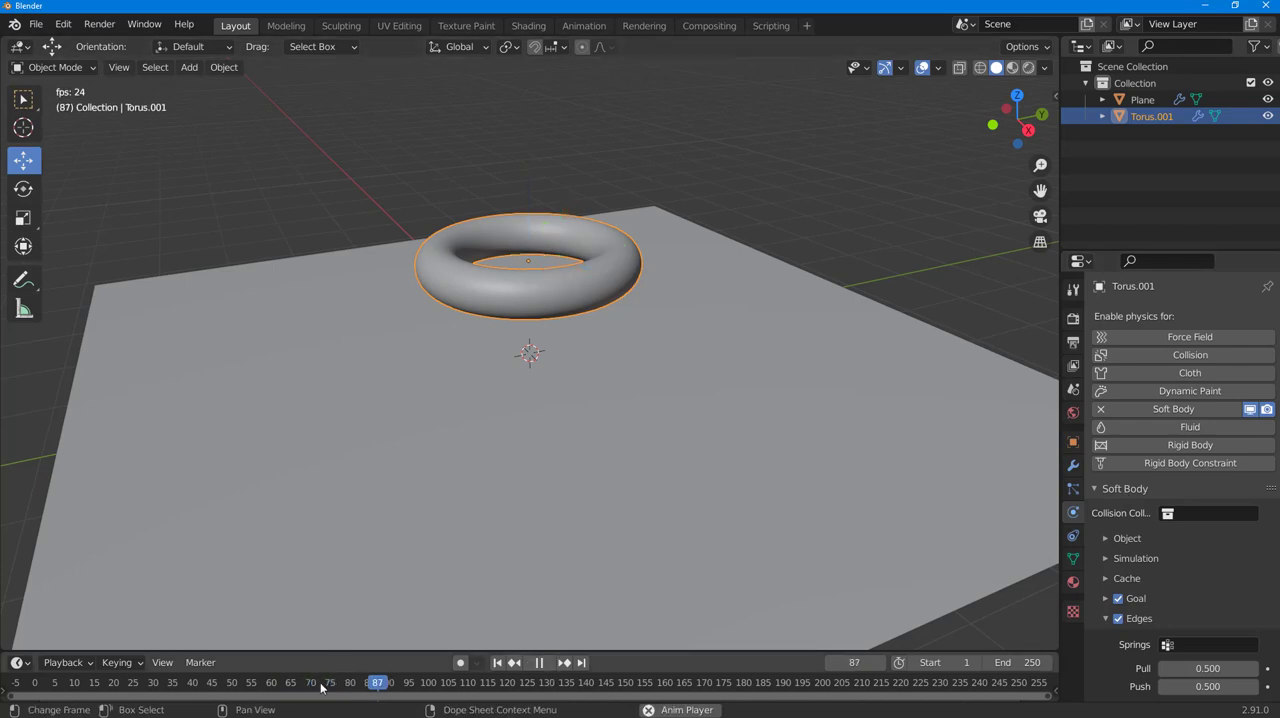
{"action": "left_click_drag", "start_coordinate": [290, 685], "coordinate": [921, 650]}
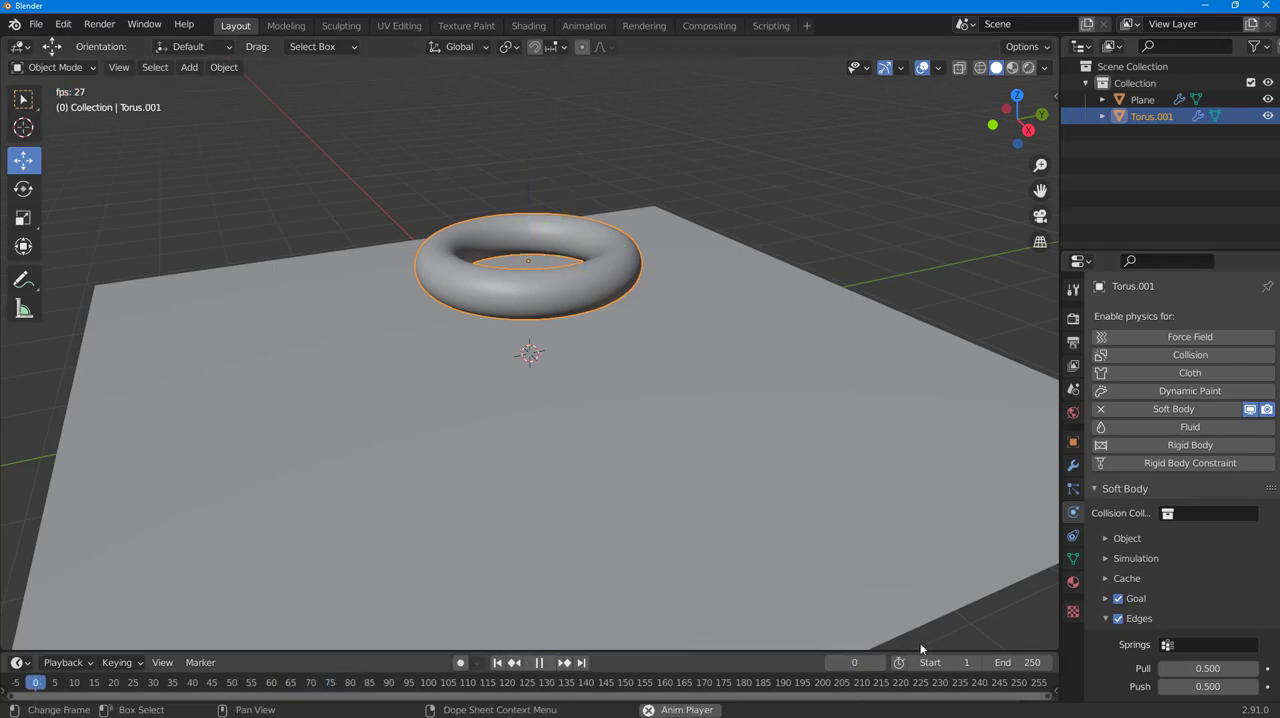
{"action": "left_click", "coordinate": [539, 663]}
{"action": "left_click_drag", "start_coordinate": [152, 684], "coordinate": [6, 682]}
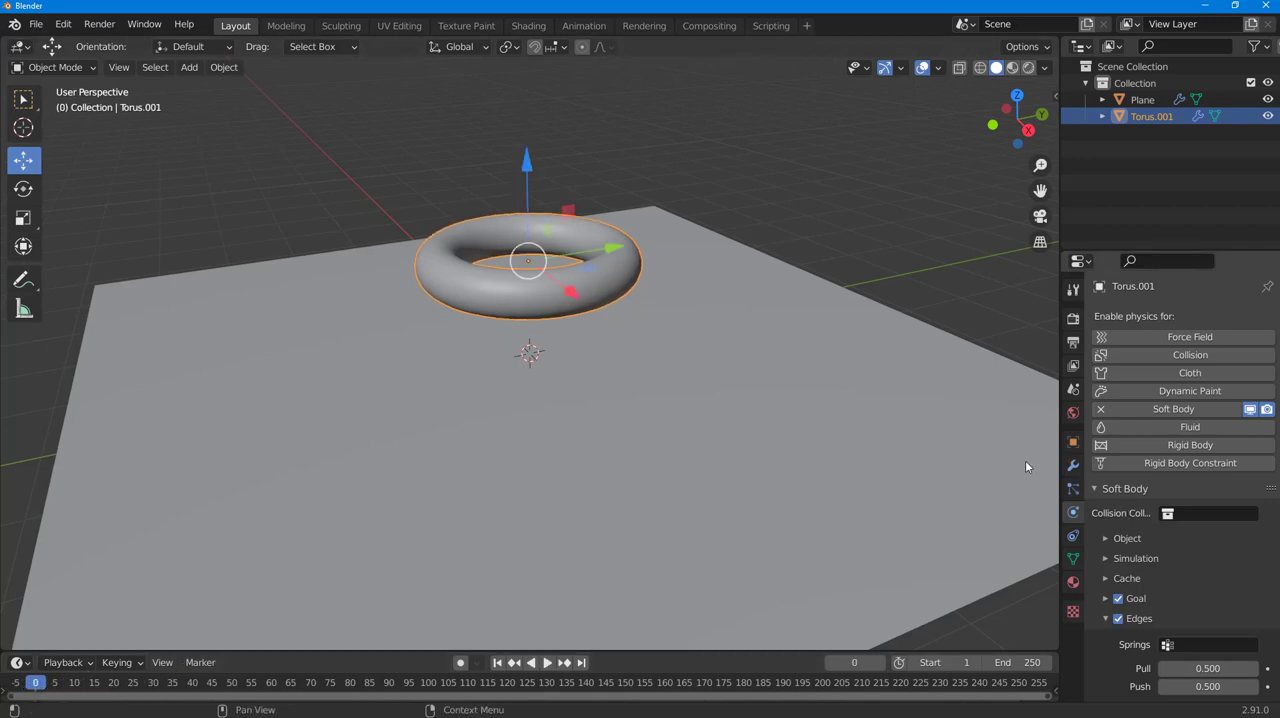
- Turn off Goal in the torus's soft body settings and preview the simulation, returning to frame 0
{"action": "left_click", "coordinate": [611, 279]}
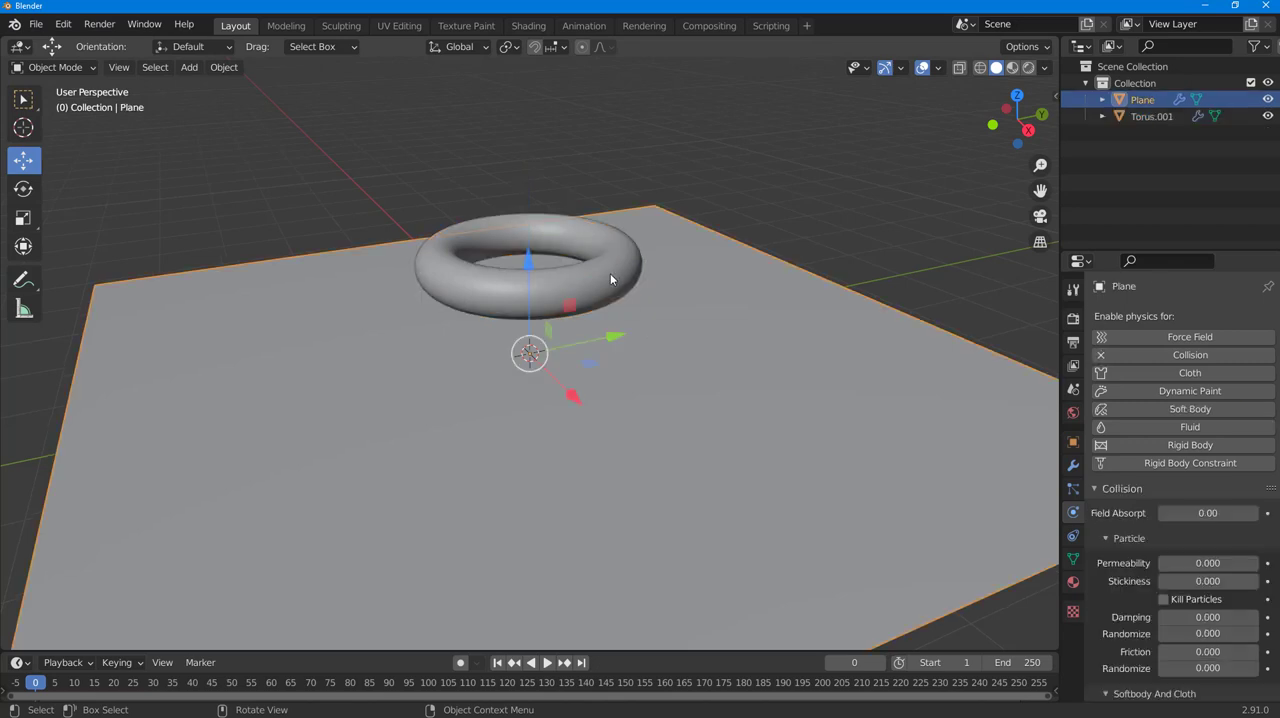
{"action": "left_click", "coordinate": [598, 234]}
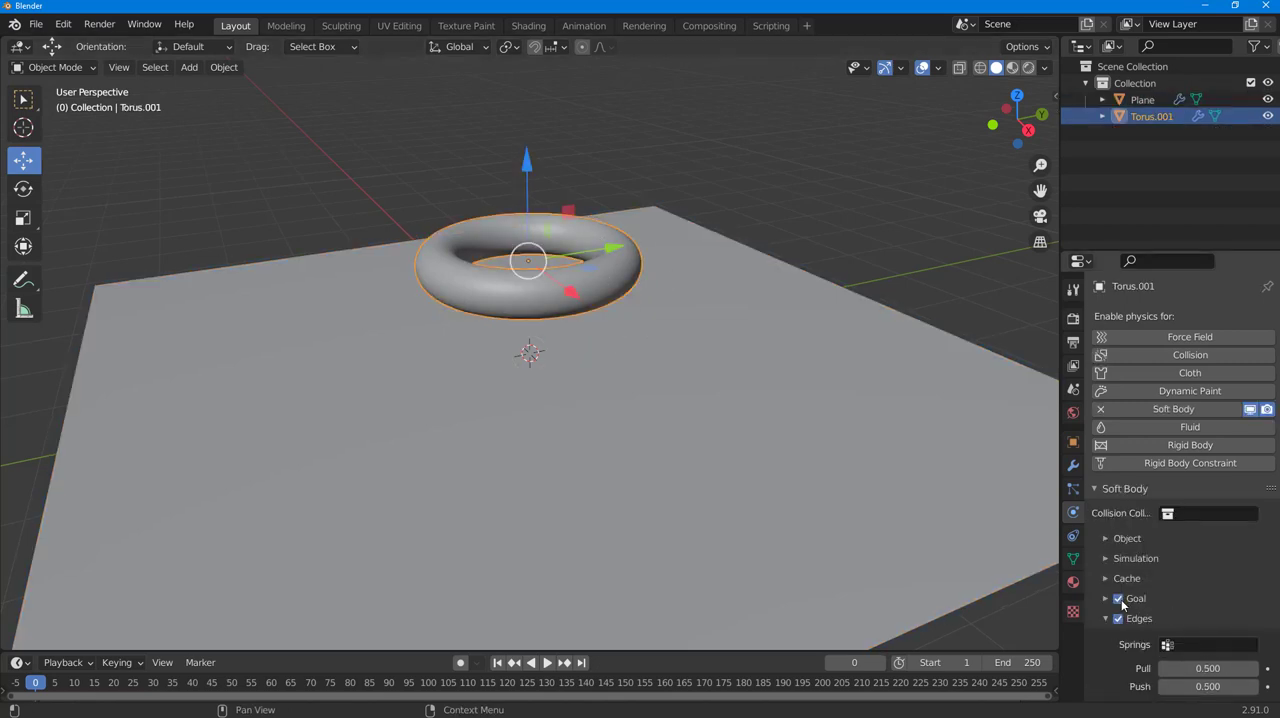
{"action": "left_click", "coordinate": [549, 664]}
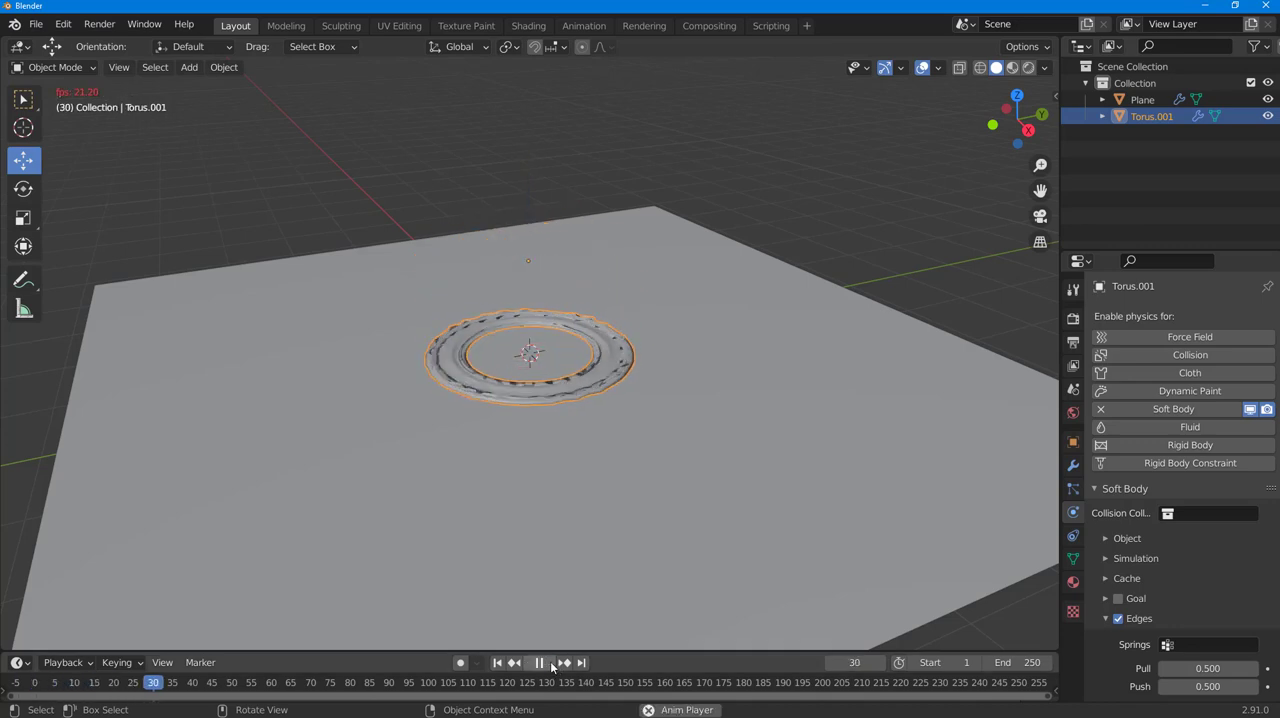
{"action": "left_click", "coordinate": [540, 663]}
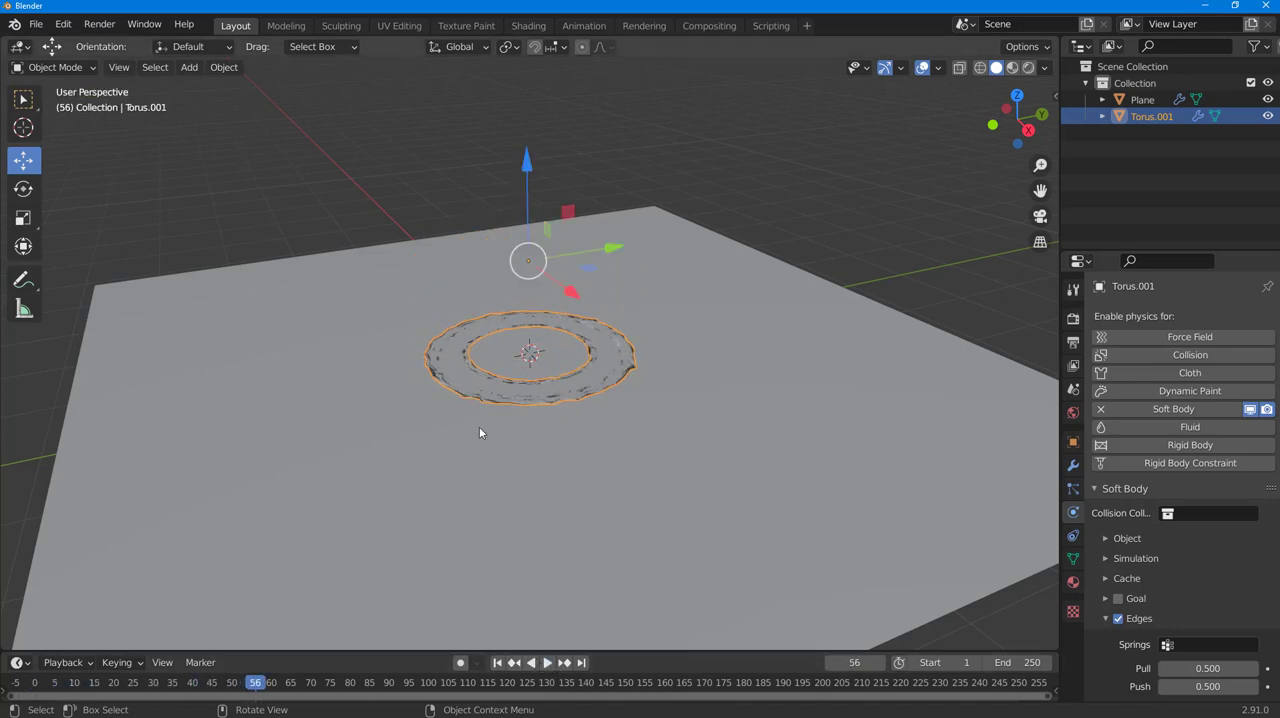
{"action": "left_click_drag", "start_coordinate": [262, 684], "coordinate": [30, 690]}
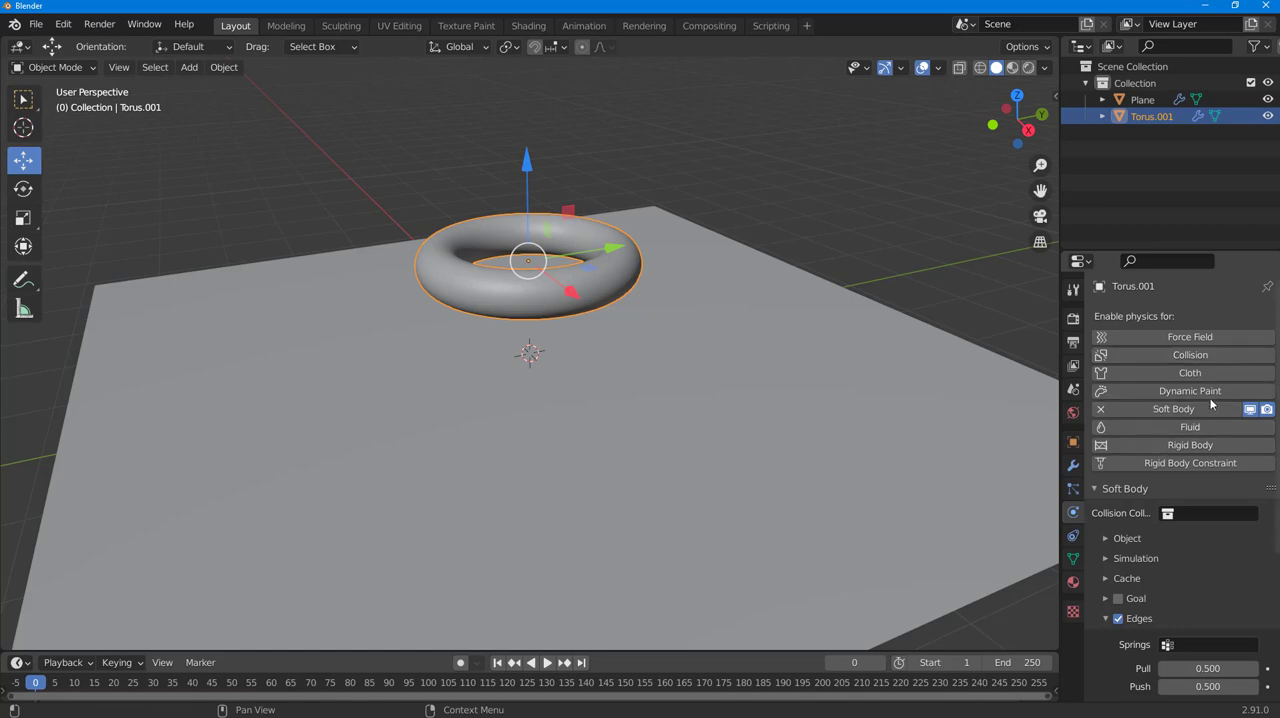
- Set Bending to 0.2 in the torus's soft body edge settings and play the simulation to check the drop
{"action": "scroll", "coordinate": [1148, 557], "scroll_direction": "down", "scroll_amount": 5}
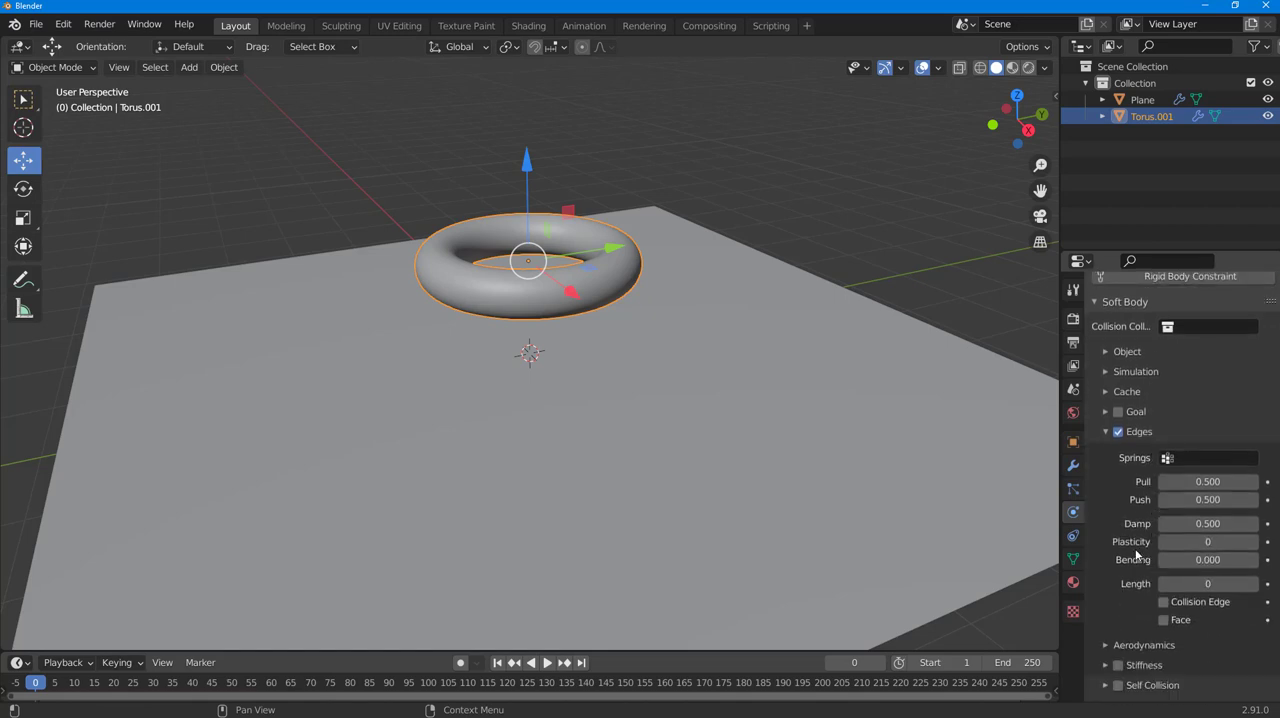
{"action": "scroll", "coordinate": [1148, 437], "scroll_direction": "up", "scroll_amount": 5}
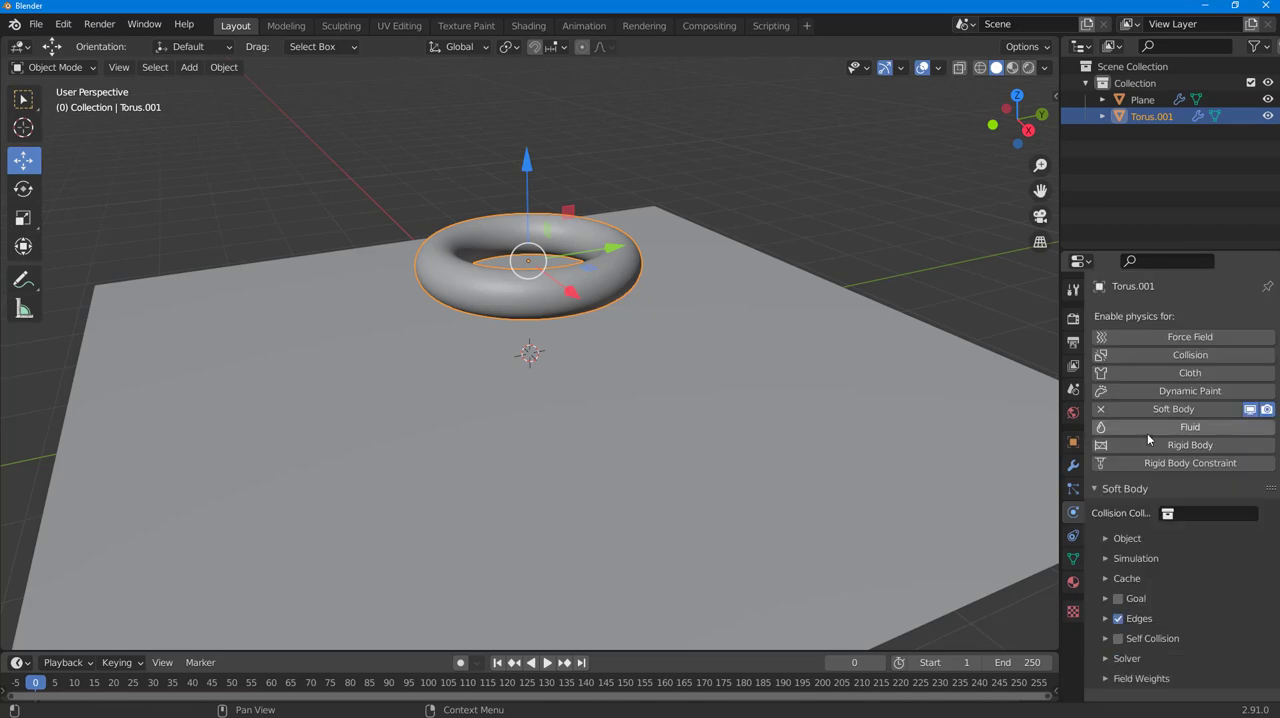
{"action": "scroll", "coordinate": [1199, 583], "scroll_direction": "down", "scroll_amount": 5}
{"action": "scroll", "coordinate": [1199, 583], "scroll_direction": "down", "scroll_amount": 1}
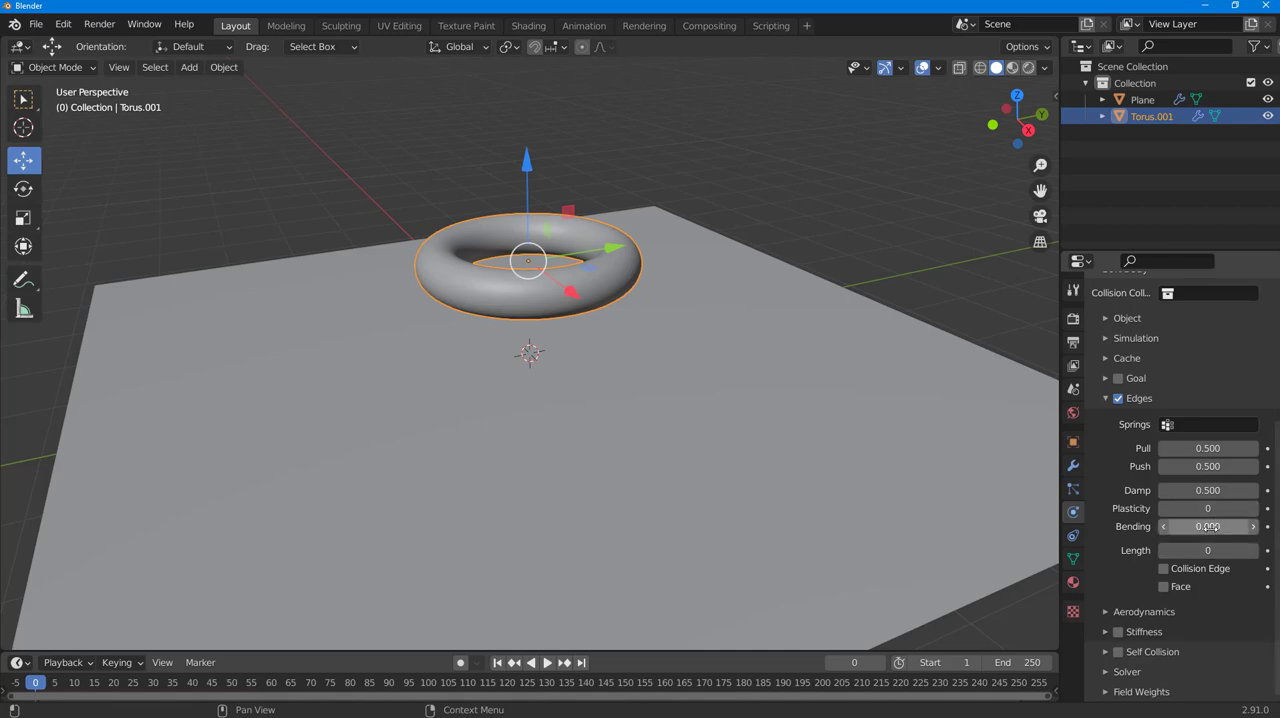
{"action": "left_click", "coordinate": [1208, 527]}
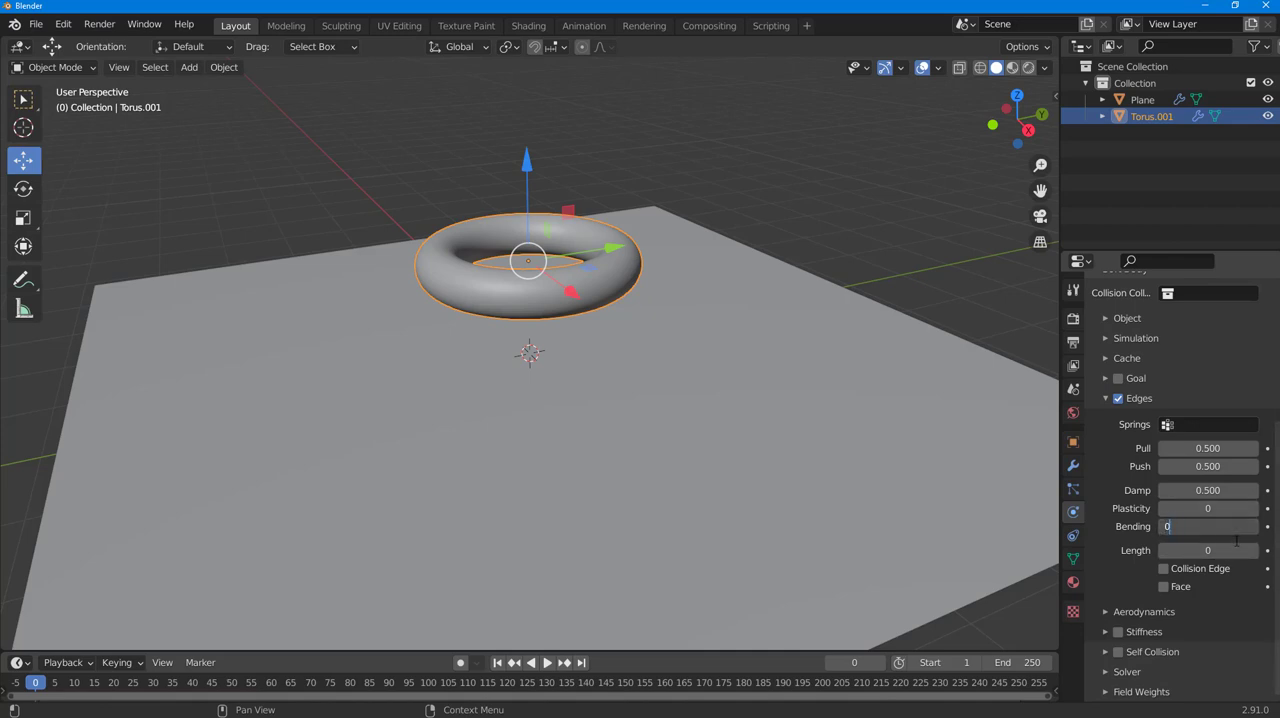
{"action": "type", "text": "0.2"}
{"action": "key", "text": "Return"}
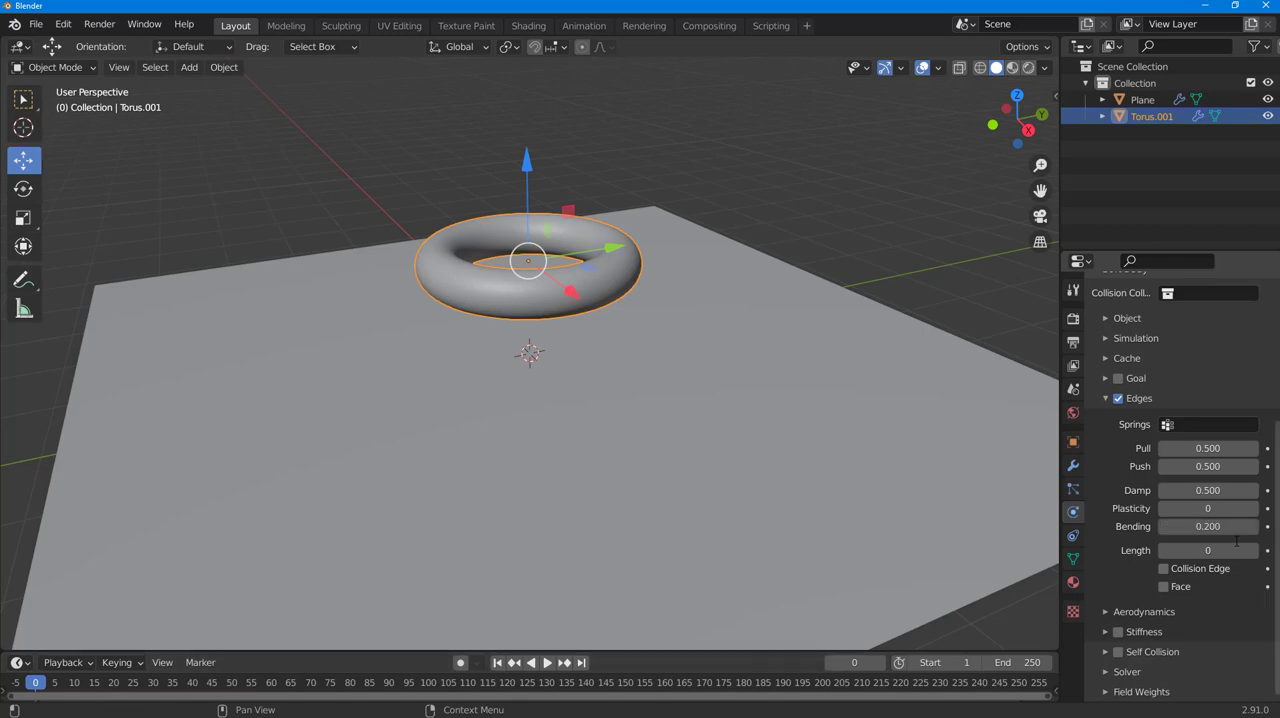
{"action": "left_click", "coordinate": [547, 663]}
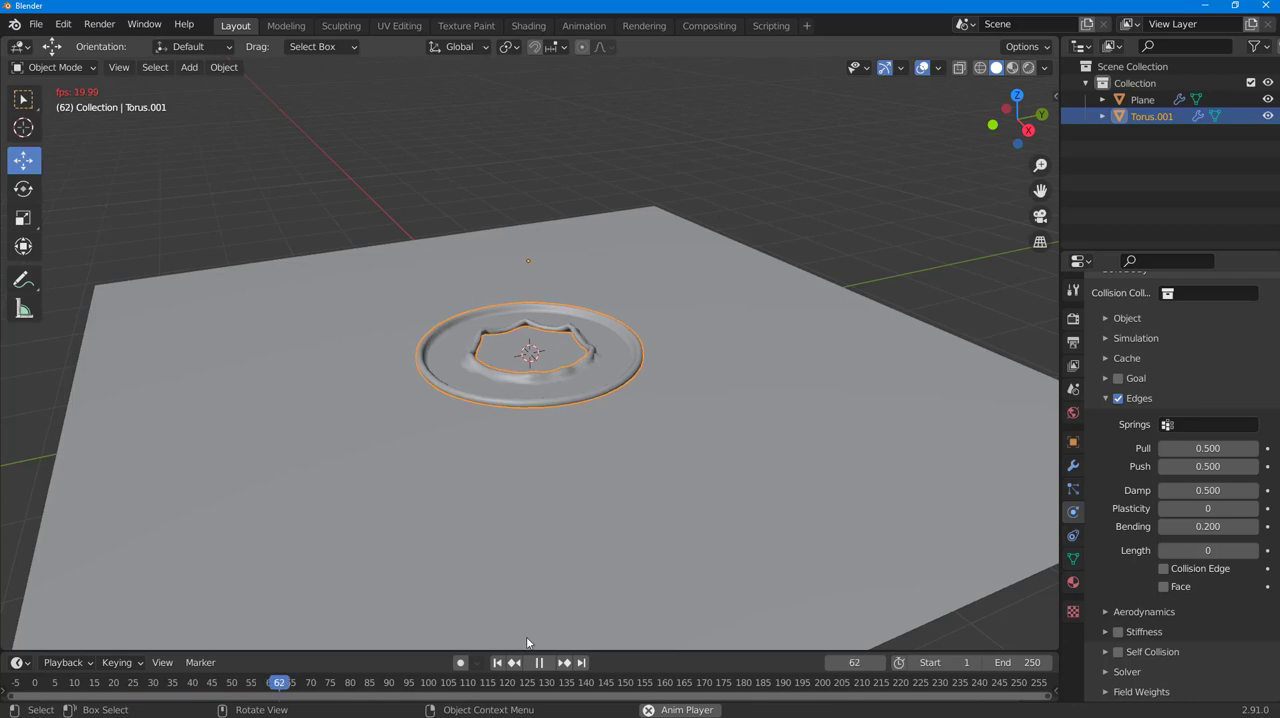
{"action": "left_click", "coordinate": [543, 663]}
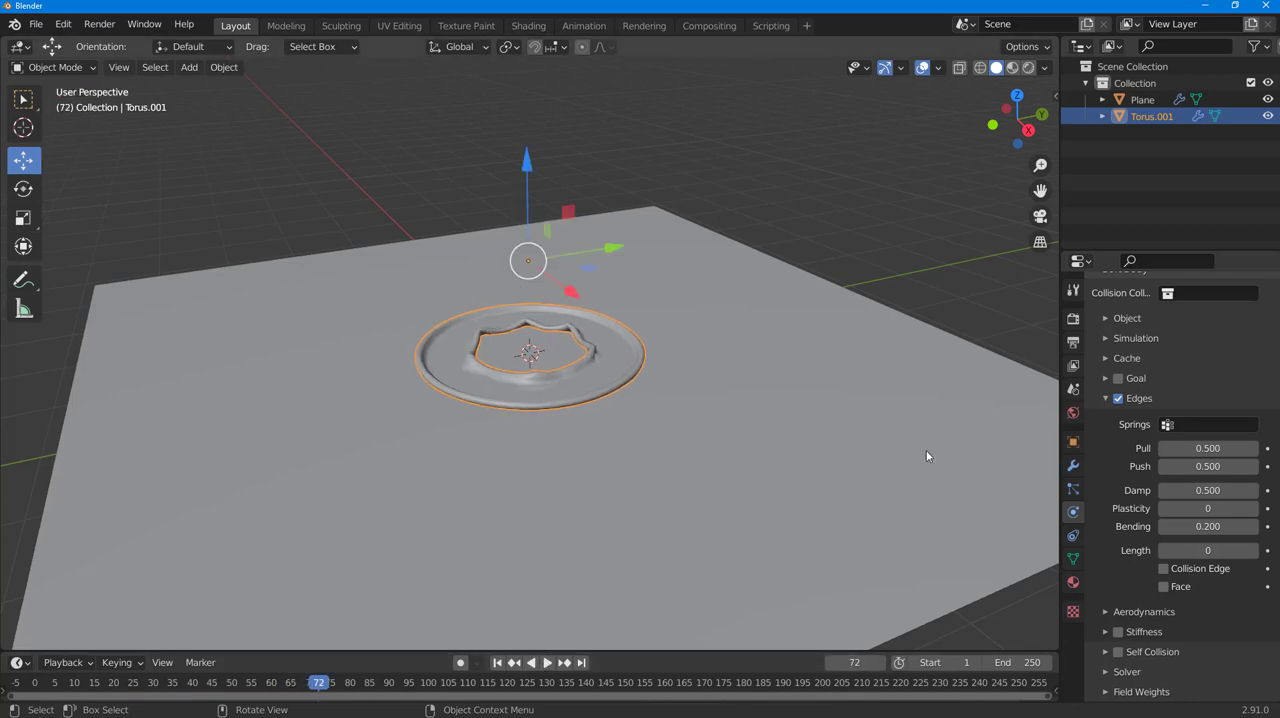
- Set the soft body edges' Plasticity to 2 and Damp to 0.8, and return the timeline to frame 0
{"action": "left_click", "coordinate": [1197, 514]}
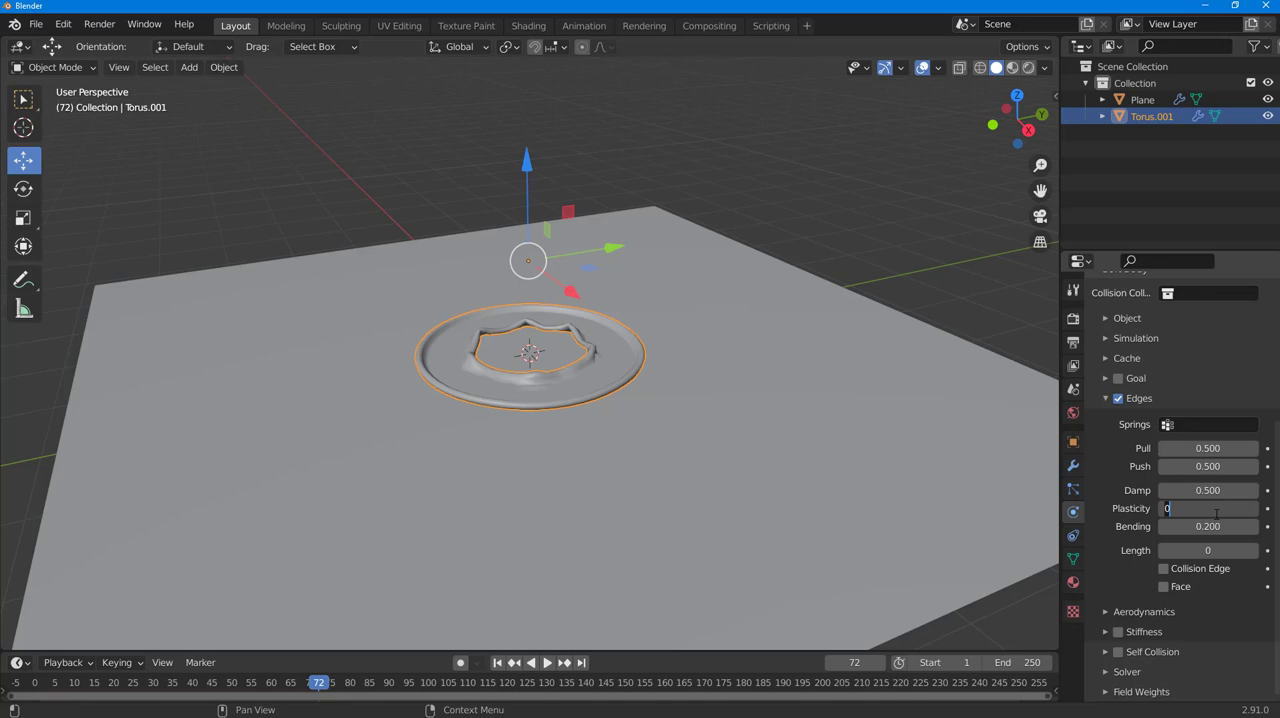
{"action": "key", "text": "Return"}
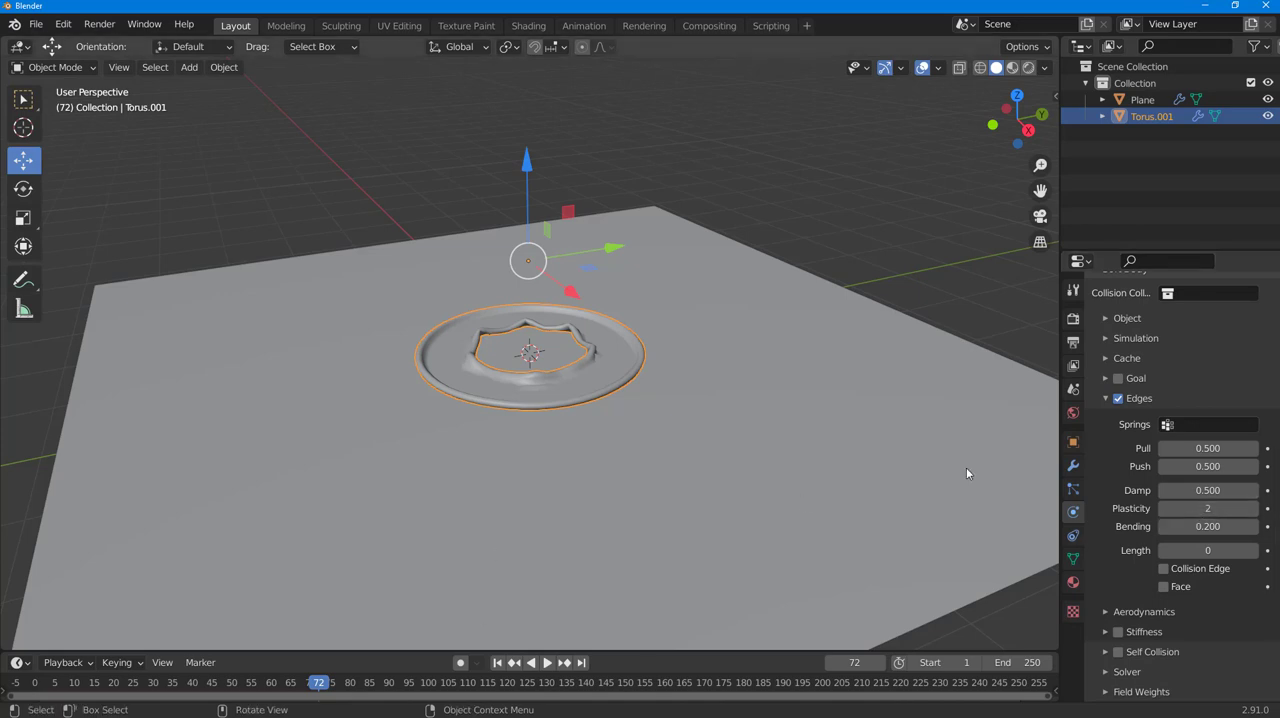
{"action": "left_click", "coordinate": [1215, 491]}
{"action": "type", "text": "0.5"}
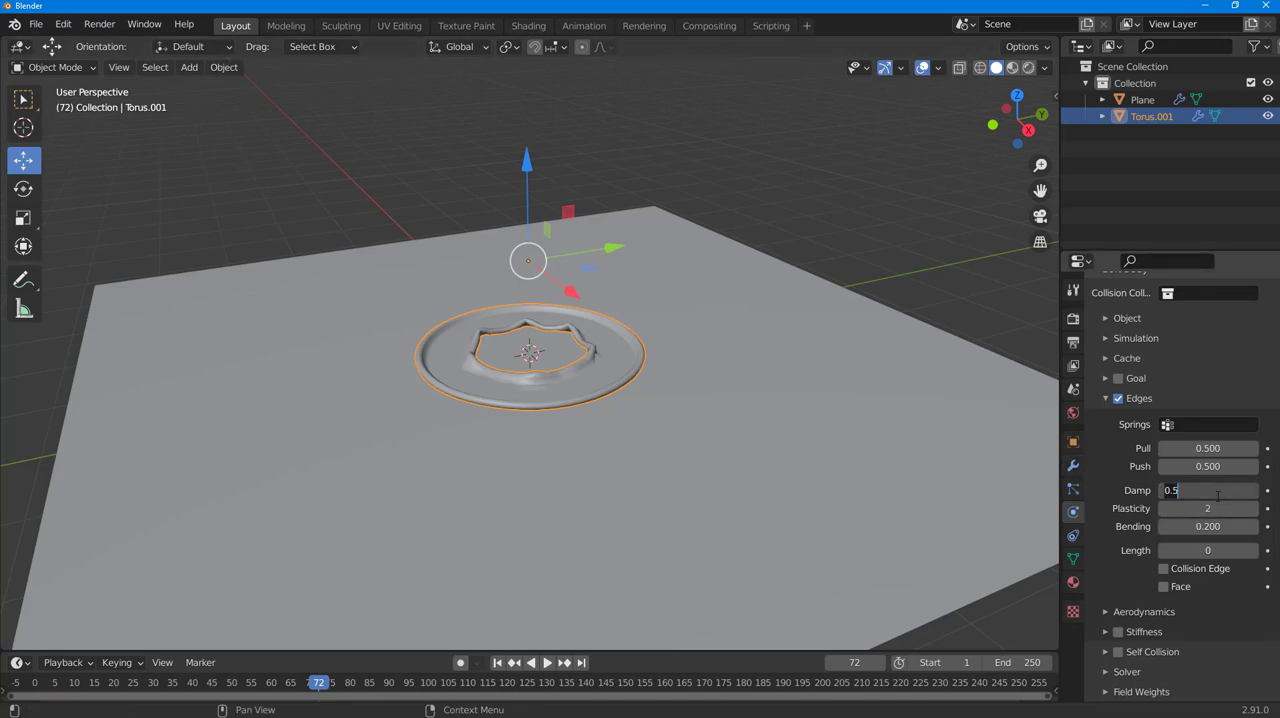
{"action": "key", "text": "Return"}
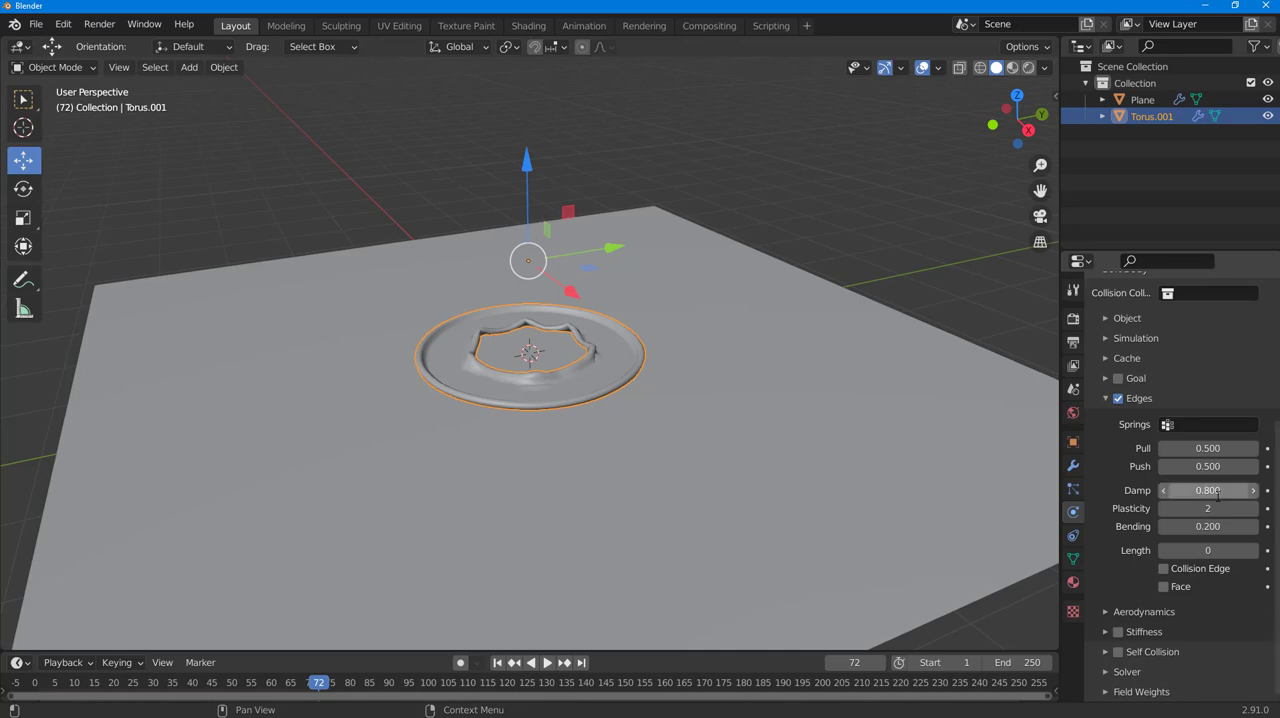
{"action": "left_click_drag", "start_coordinate": [252, 688], "coordinate": [994, 692]}
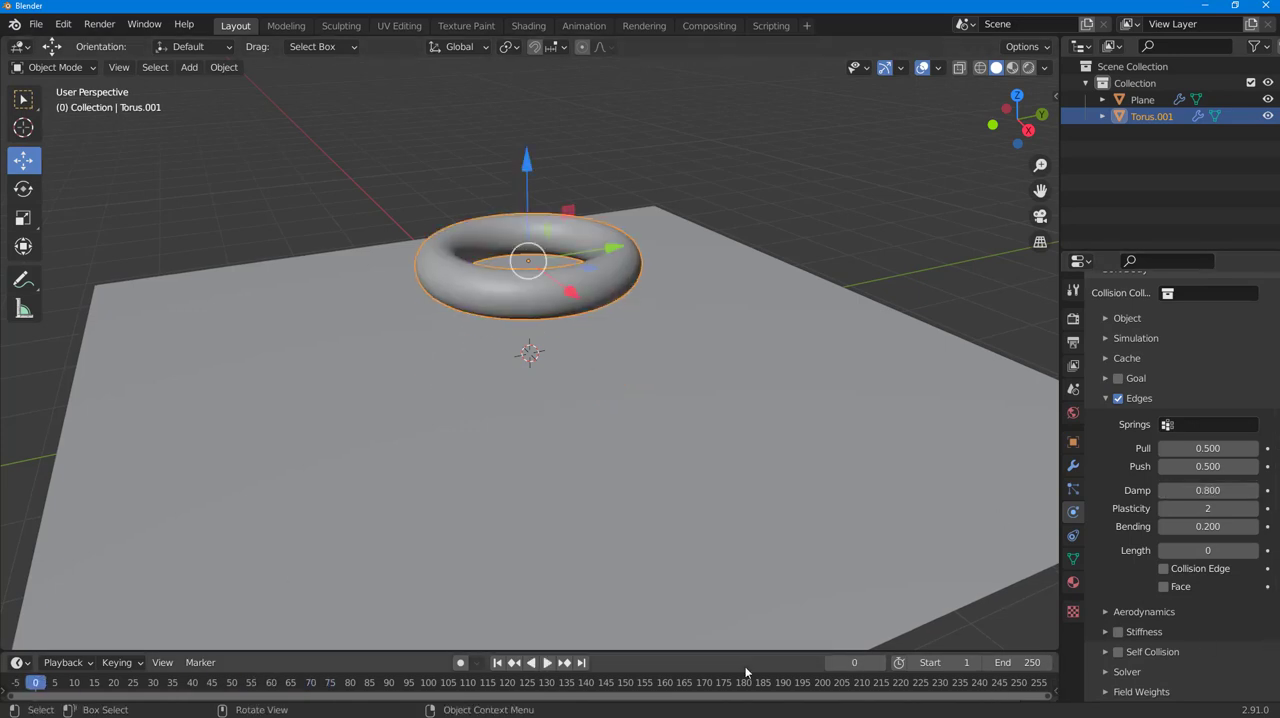
- Preview the simulation, set the torus's soft body edge Pull to 0.8, and return the timeline to frame 0
{"action": "left_click", "coordinate": [547, 664]}
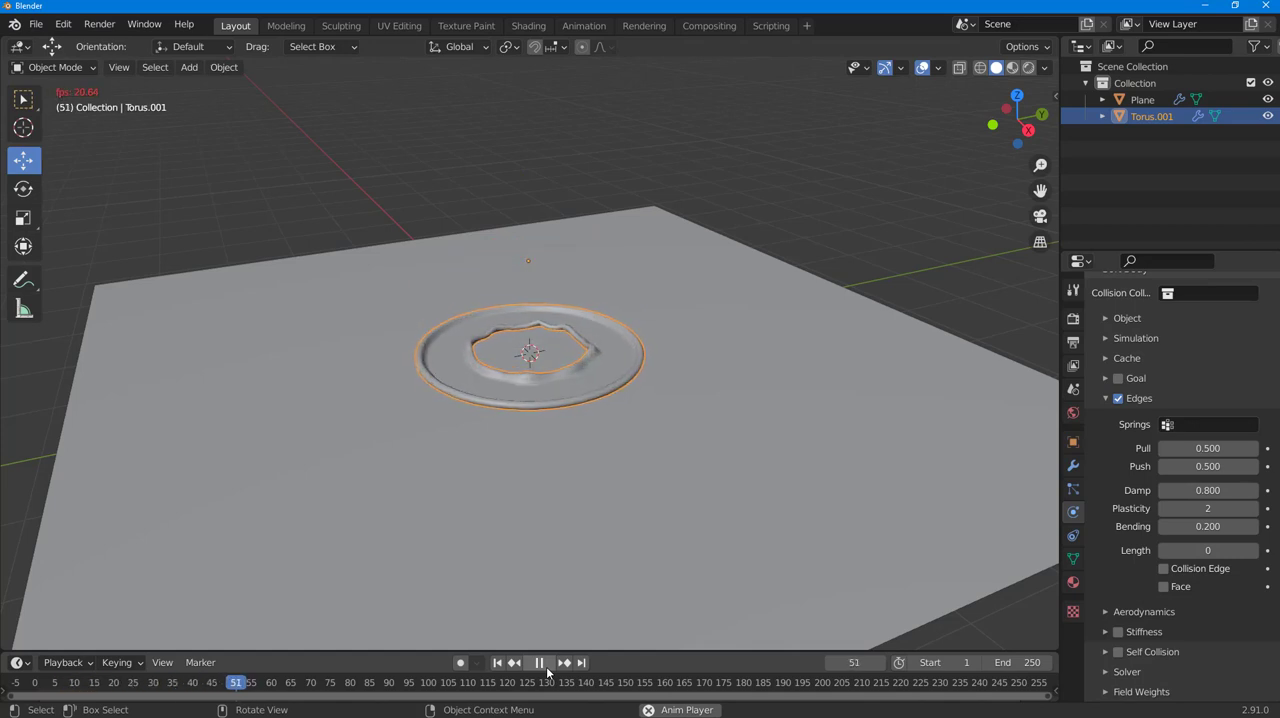
{"action": "key", "text": "space"}
{"action": "left_click", "coordinate": [1228, 450]}
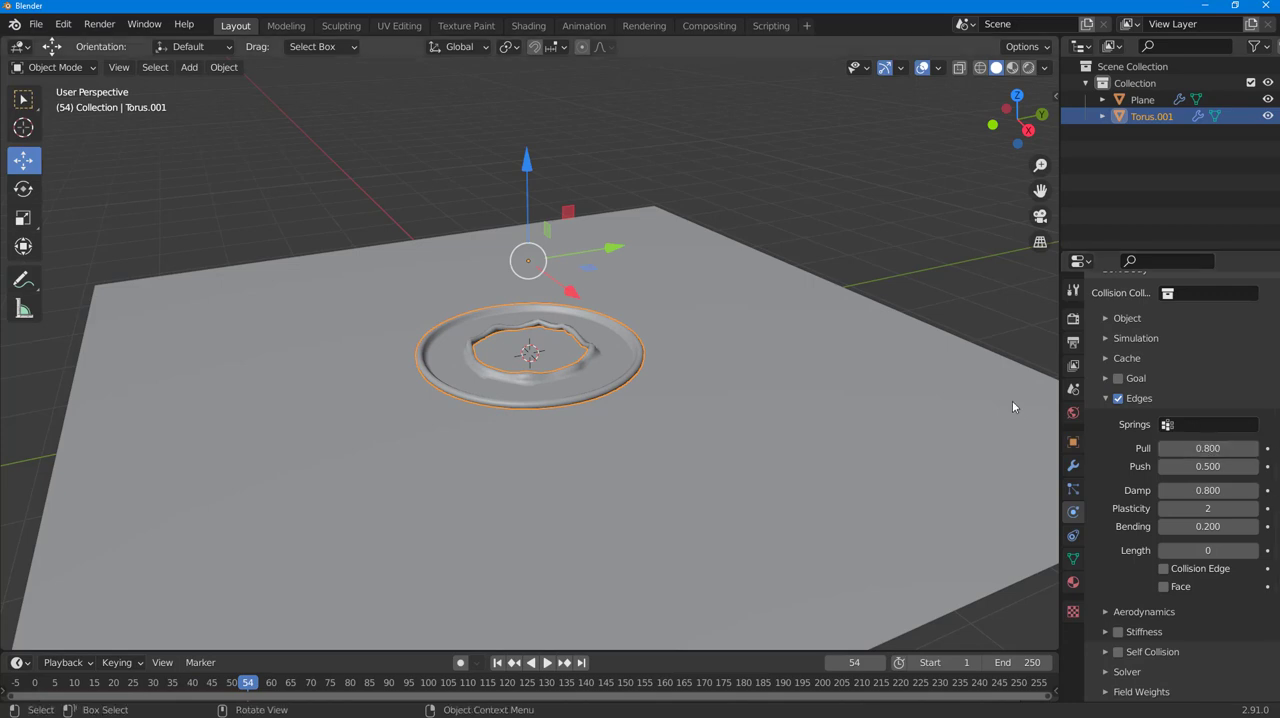
{"action": "left_click_drag", "start_coordinate": [246, 684], "coordinate": [35, 684]}
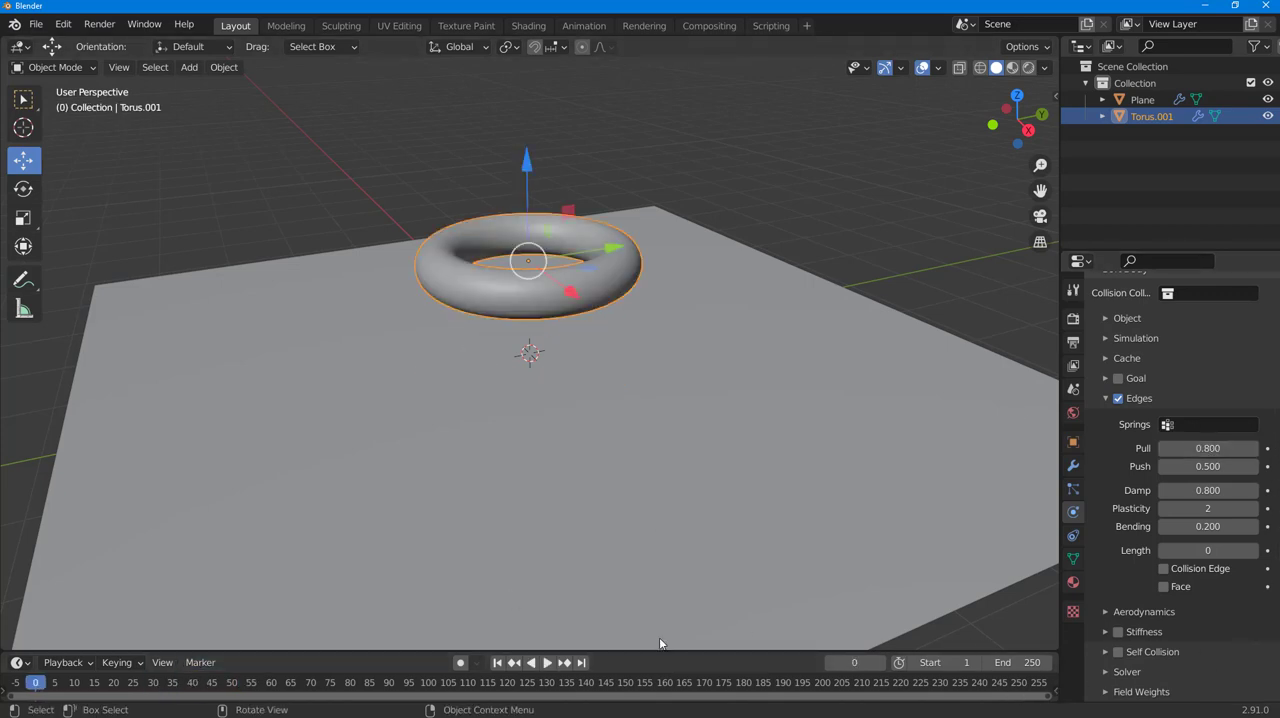
- Preview the drop, set the soft body edges' Damp to 1, and replay the simulation from frame 0
{"action": "left_click", "coordinate": [547, 662]}
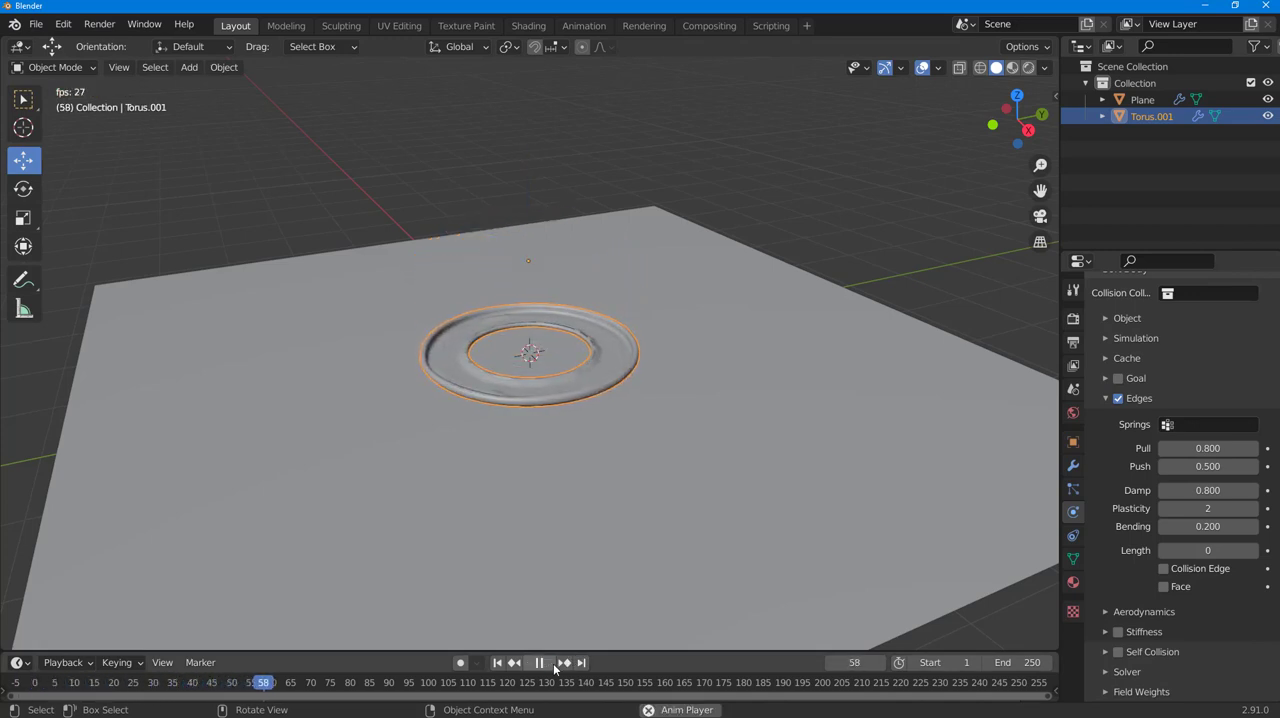
{"action": "left_click", "coordinate": [543, 664]}
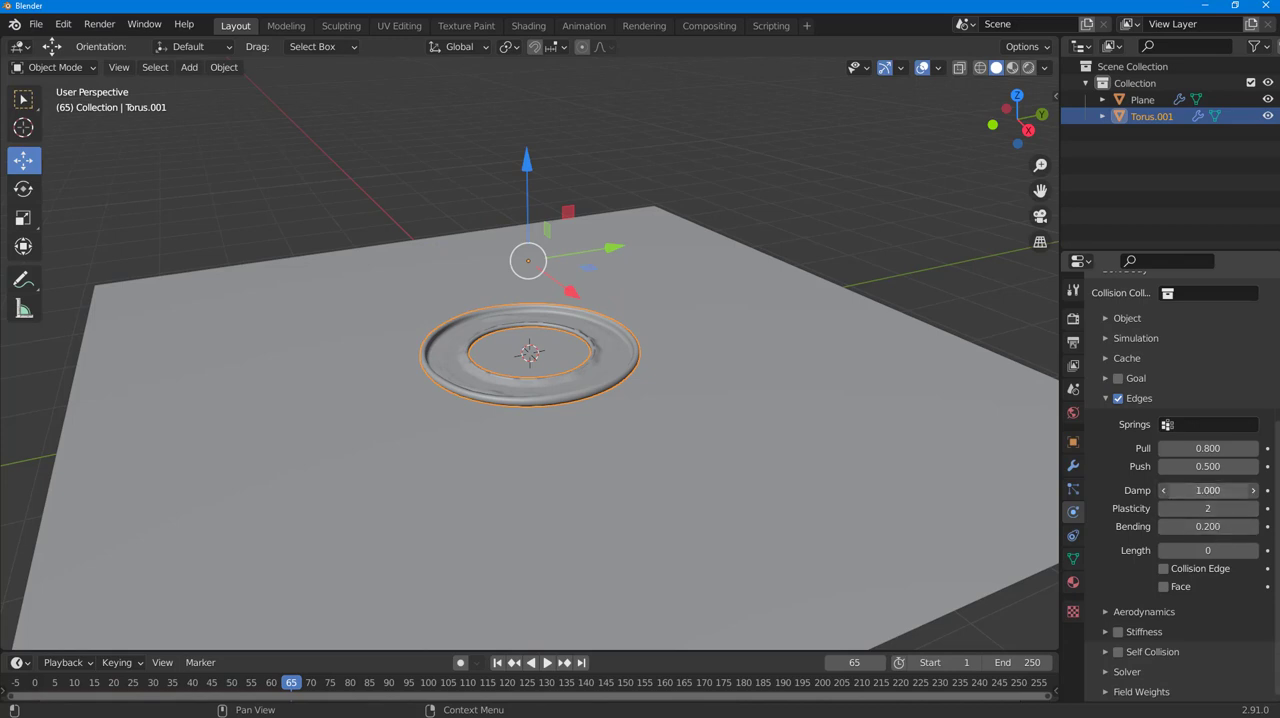
{"action": "left_click_drag", "start_coordinate": [300, 684], "coordinate": [35, 682]}
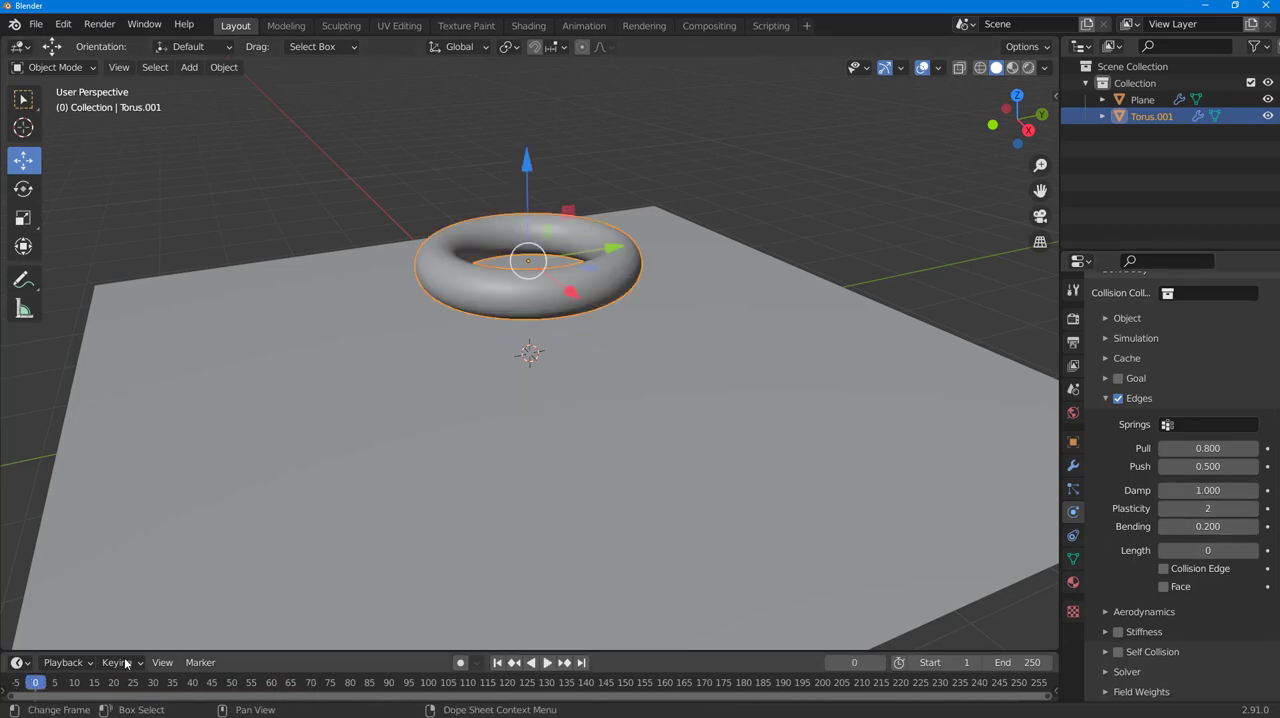
{"action": "left_click", "coordinate": [548, 663]}
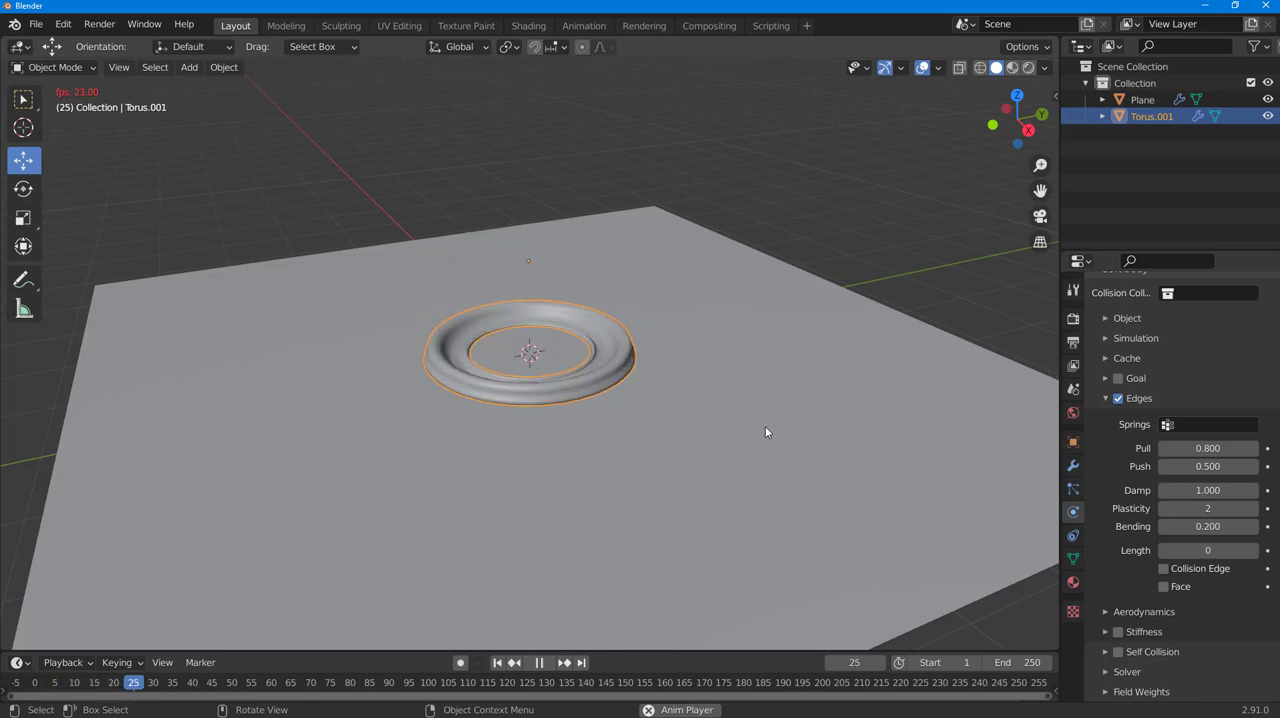
- Raise the soft body edges' Damp to 16.1 and Bending to 10 while the simulation plays
{"action": "left_click_drag", "start_coordinate": [1196, 495], "coordinate": [1265, 491]}
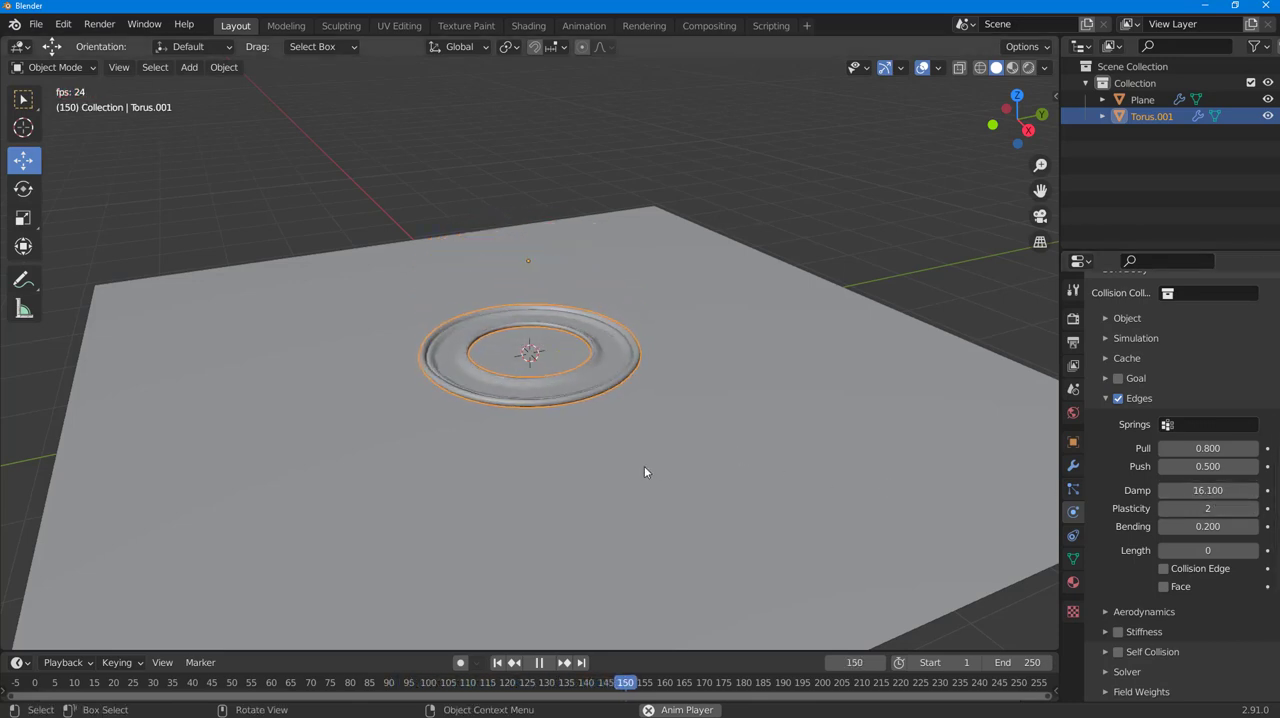
{"action": "left_click_drag", "start_coordinate": [585, 684], "coordinate": [39, 660]}
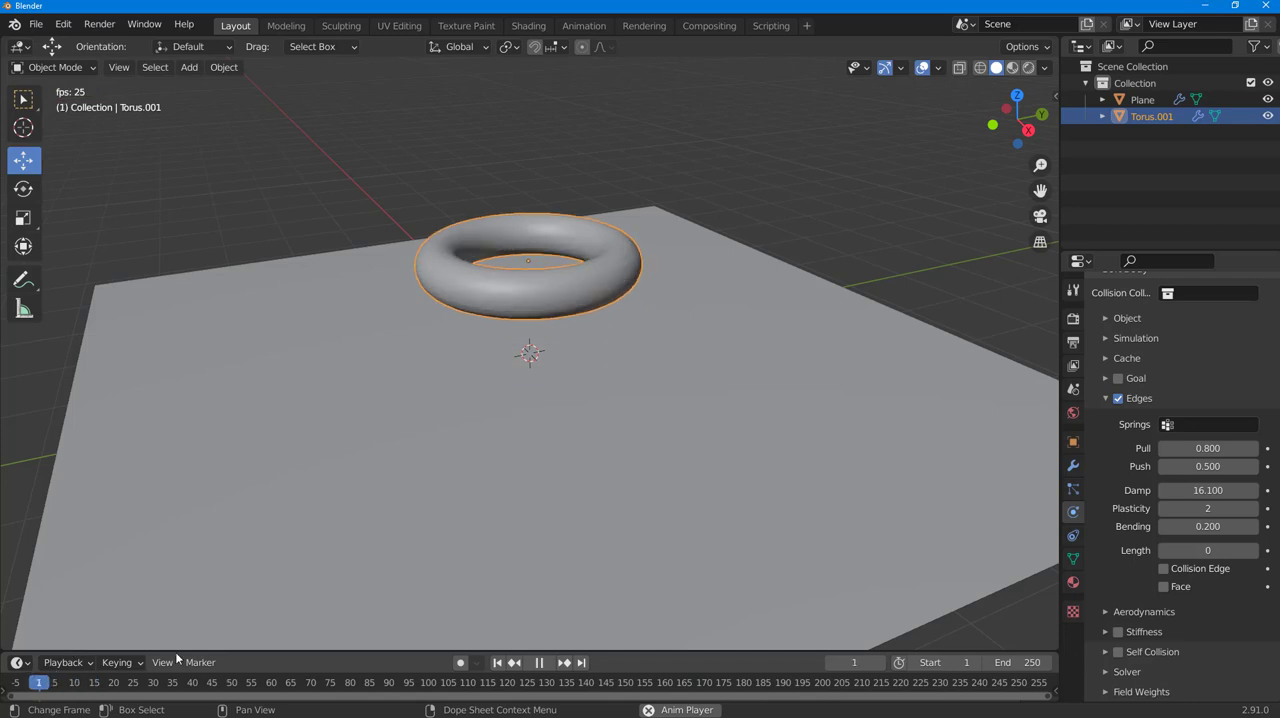
{"action": "left_click_drag", "start_coordinate": [1185, 526], "coordinate": [1141, 531]}
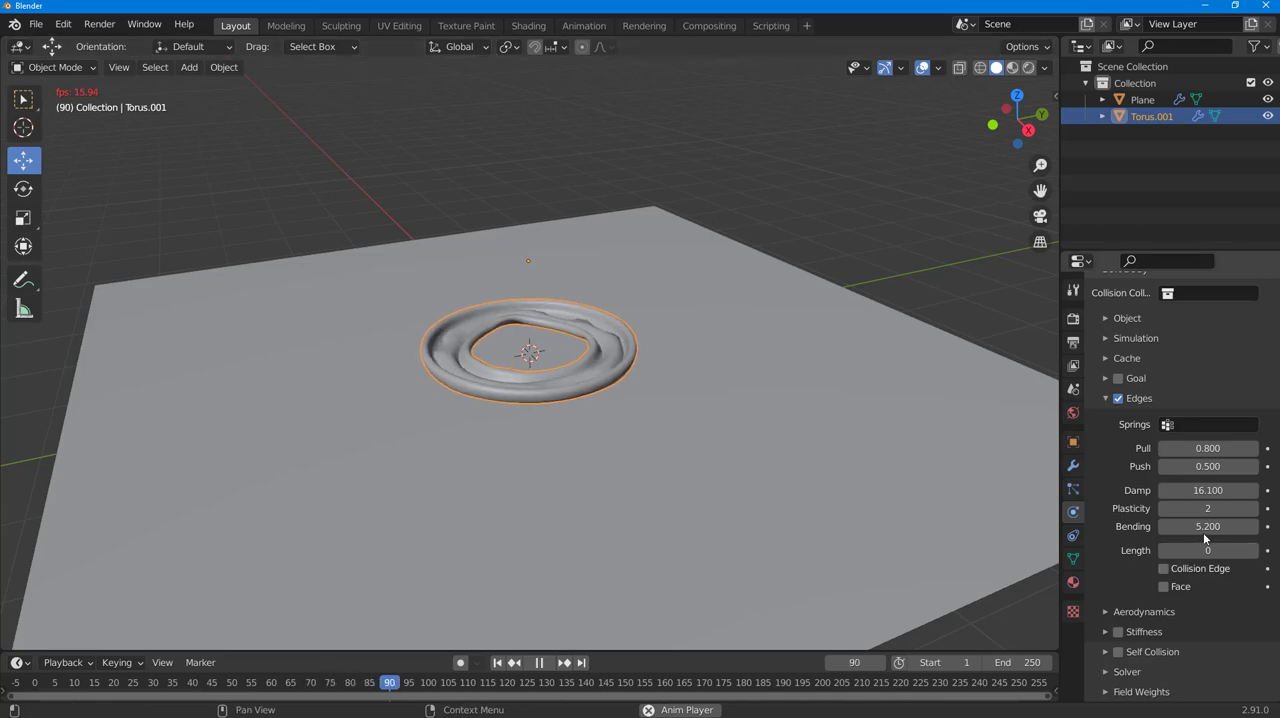
{"action": "left_click_drag", "start_coordinate": [1203, 528], "coordinate": [1256, 526]}
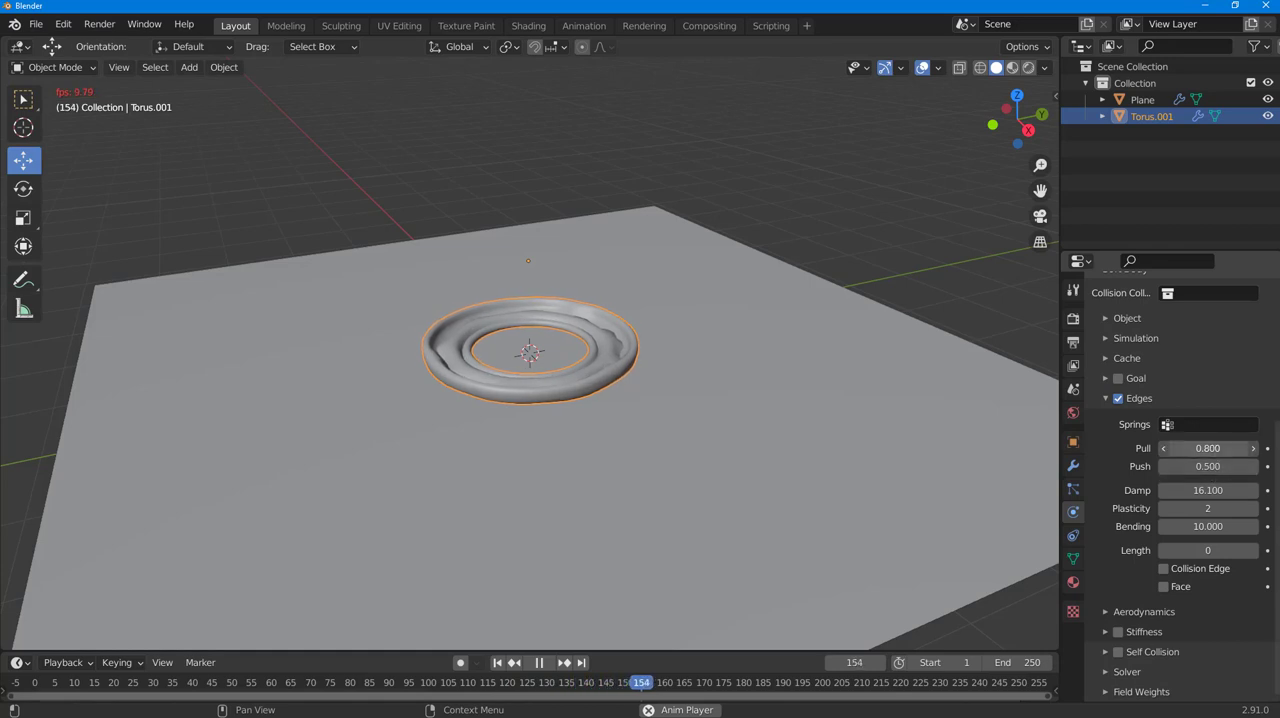
- Try a Pull of 0, stop playback, and set the edges' Pull and Push to 0.85 with the timeline at frame 0
{"action": "left_click_drag", "start_coordinate": [1211, 448], "coordinate": [1105, 448]}
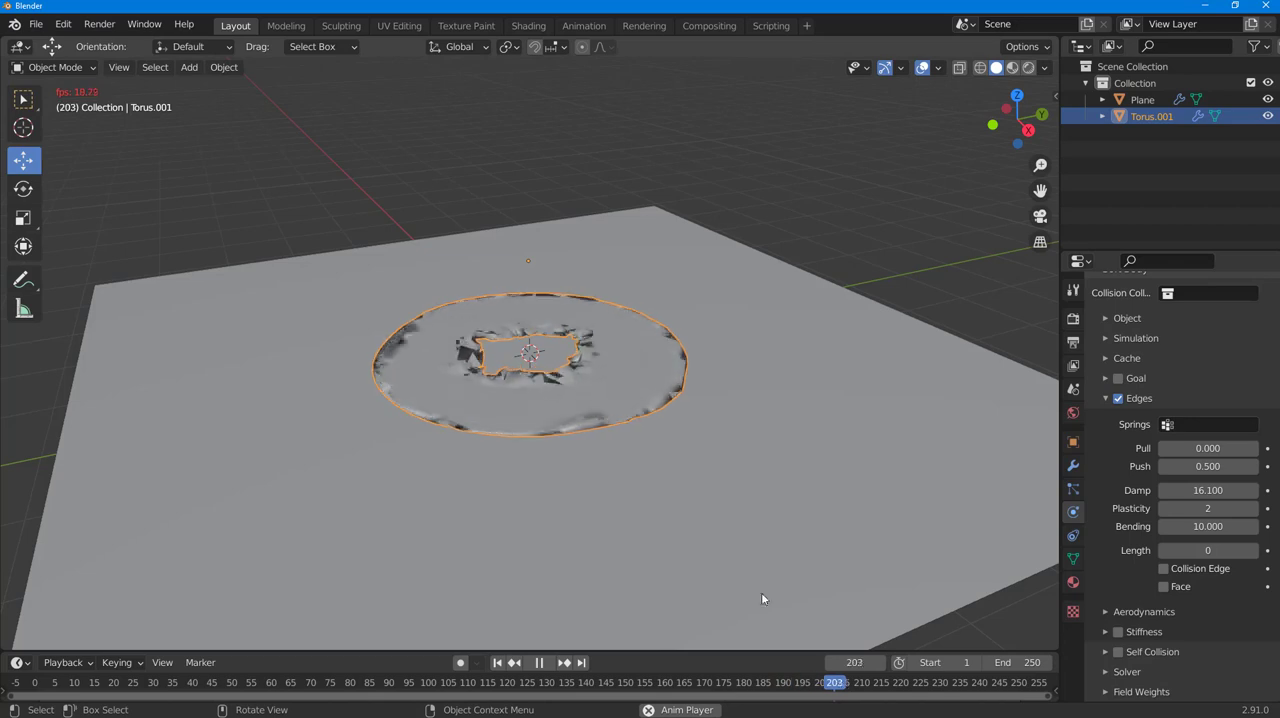
{"action": "key", "text": "space"}
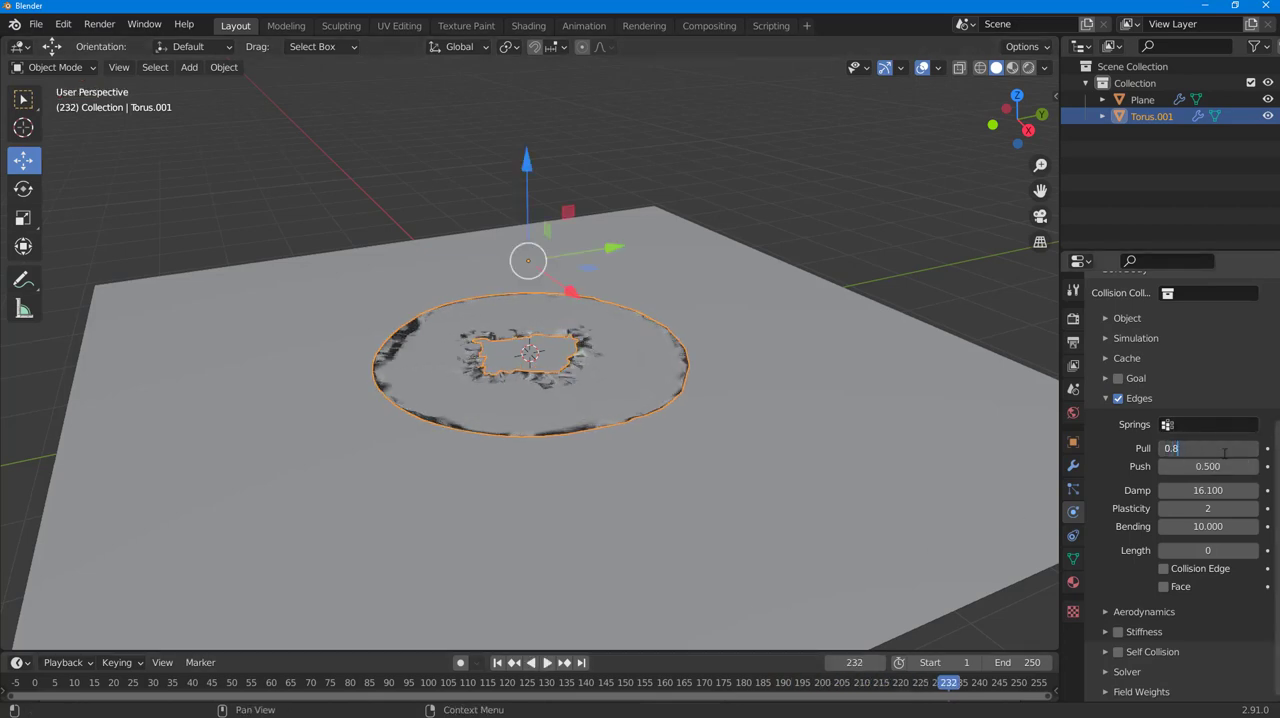
{"action": "left_click", "coordinate": [1232, 467]}
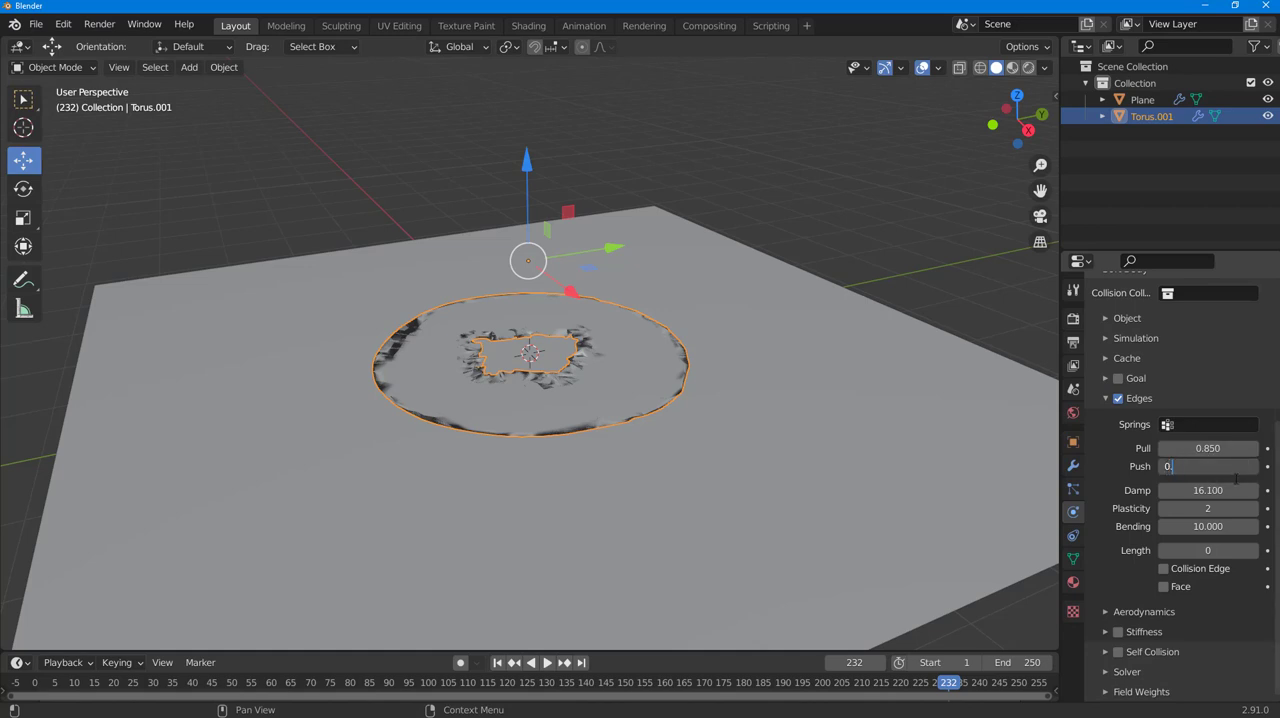
{"action": "type", "text": "85"}
{"action": "key", "text": "Return"}
{"action": "left_click_drag", "start_coordinate": [405, 686], "coordinate": [1046, 690]}
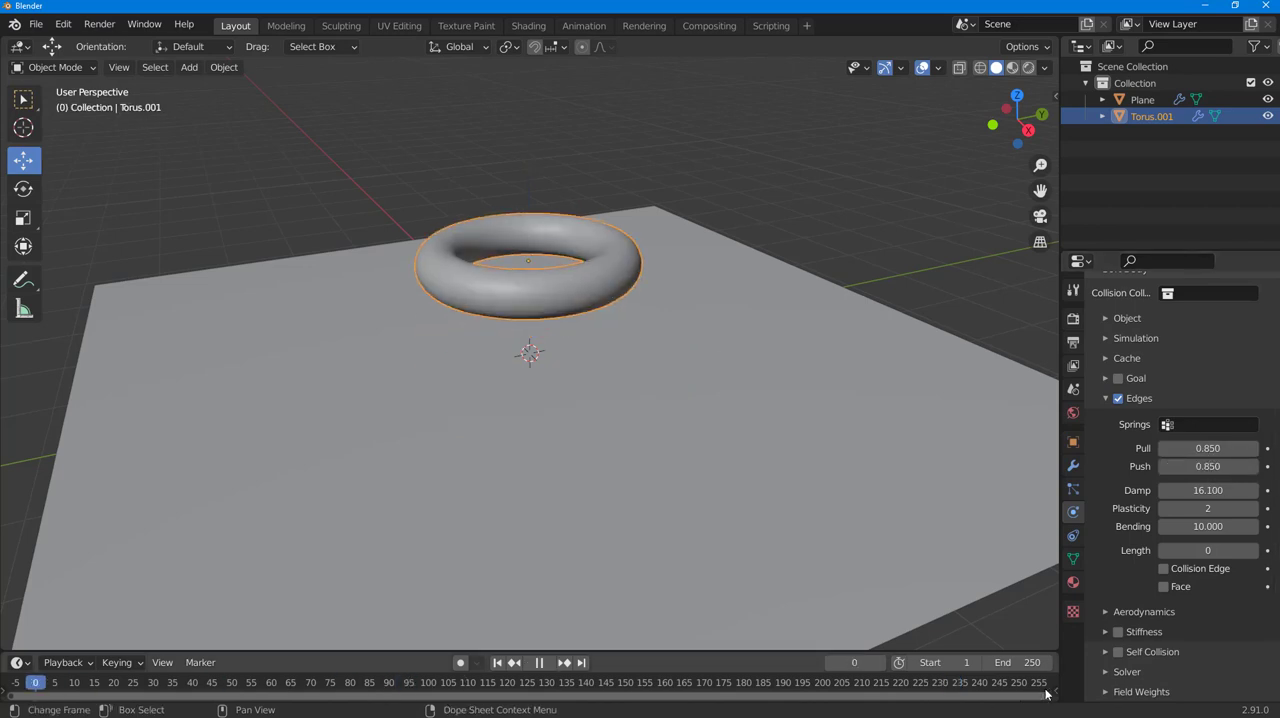
- Preview the torus drop with the new Pull and Push values, and return the timeline to frame 0
{"action": "left_click", "coordinate": [547, 666]}
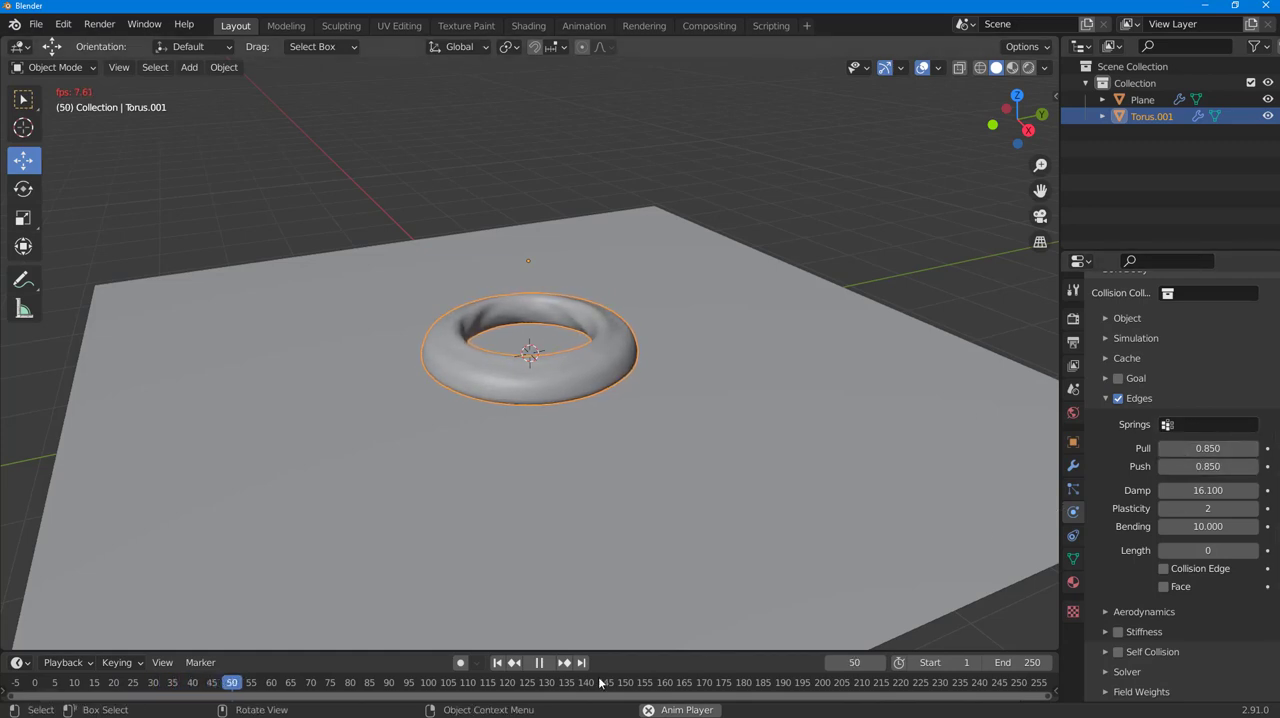
{"action": "left_click", "coordinate": [541, 664]}
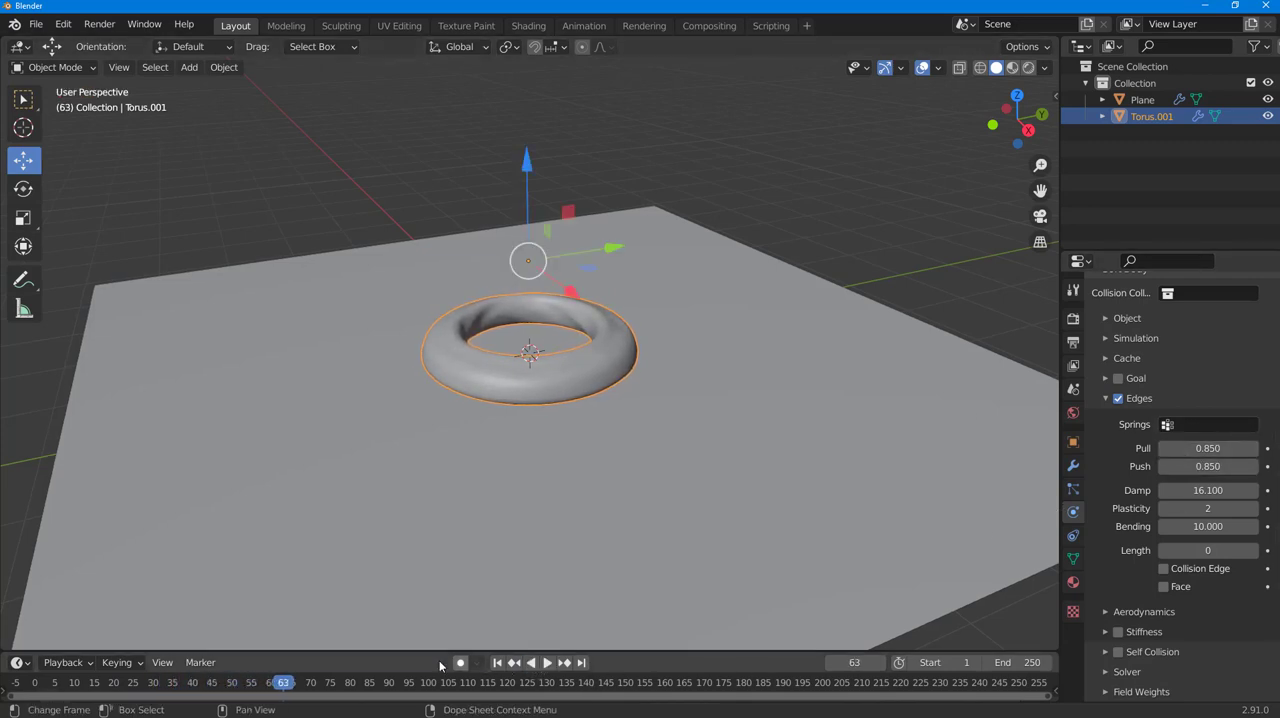
{"action": "left_click_drag", "start_coordinate": [282, 685], "coordinate": [35, 682]}
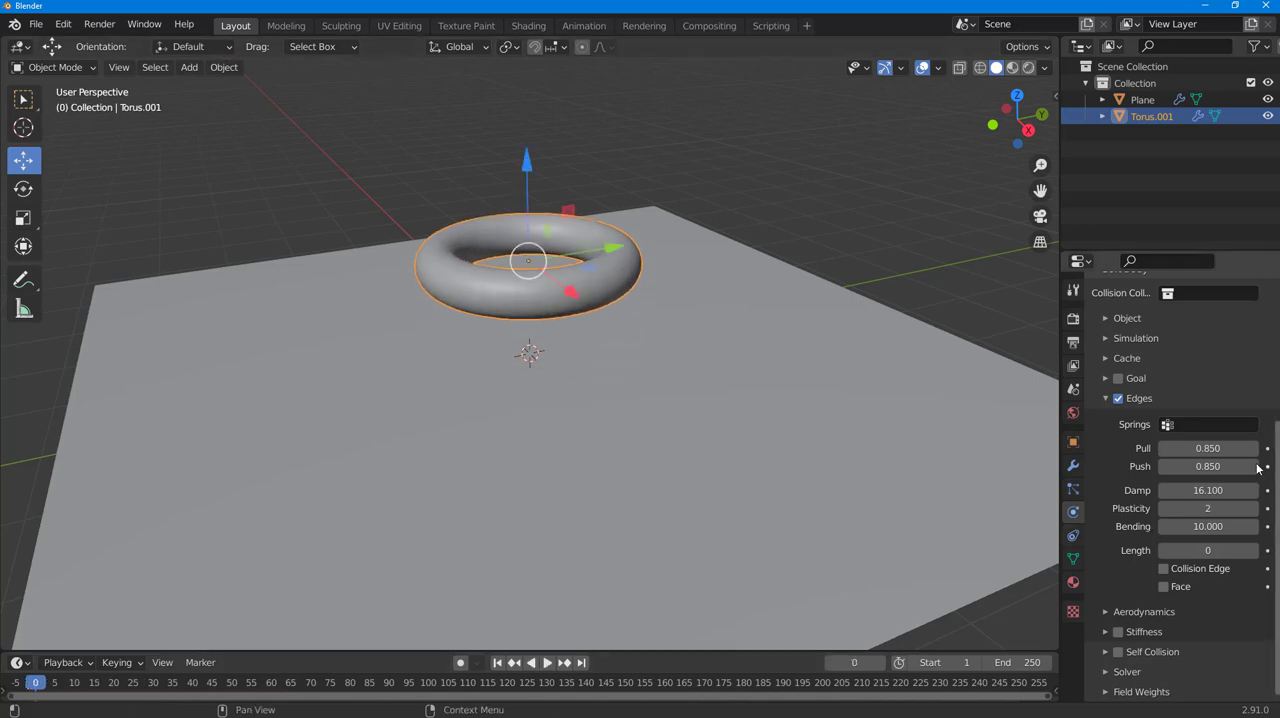
- Set the torus's soft body edge Push to 0.6 and play the simulation to check the drop
{"action": "left_click", "coordinate": [1224, 466]}
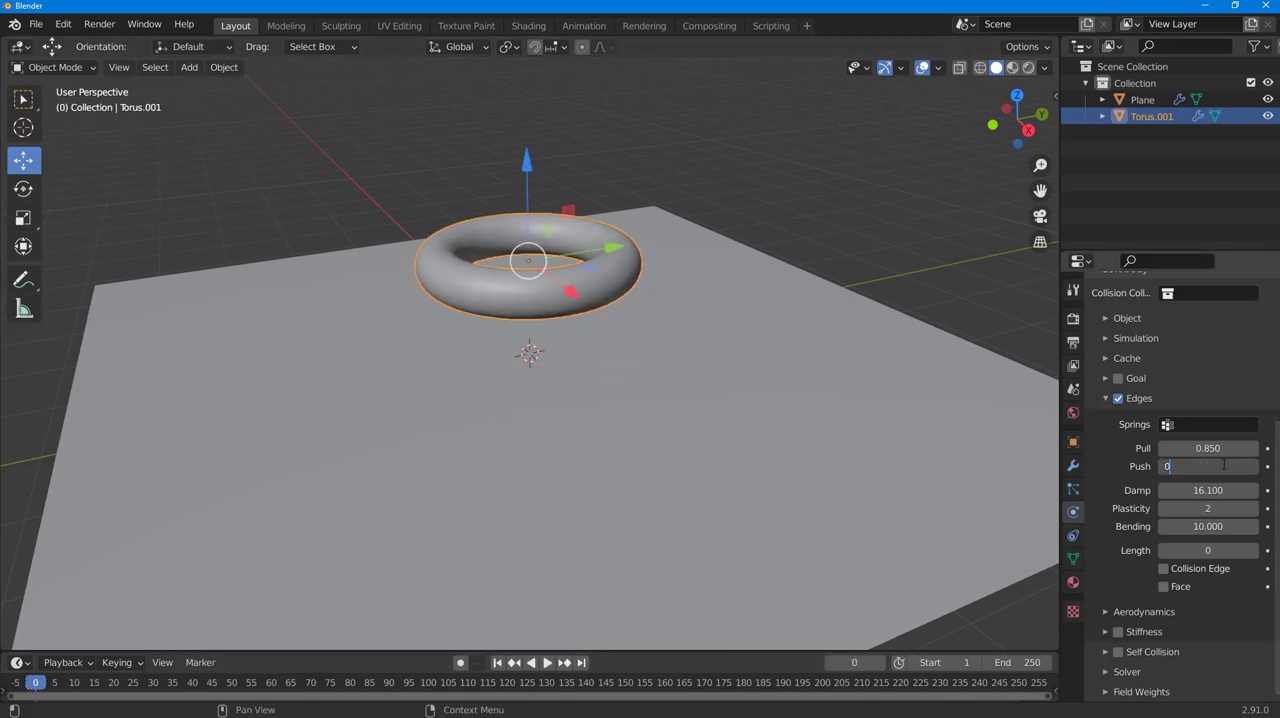
{"action": "key", "text": "Return"}
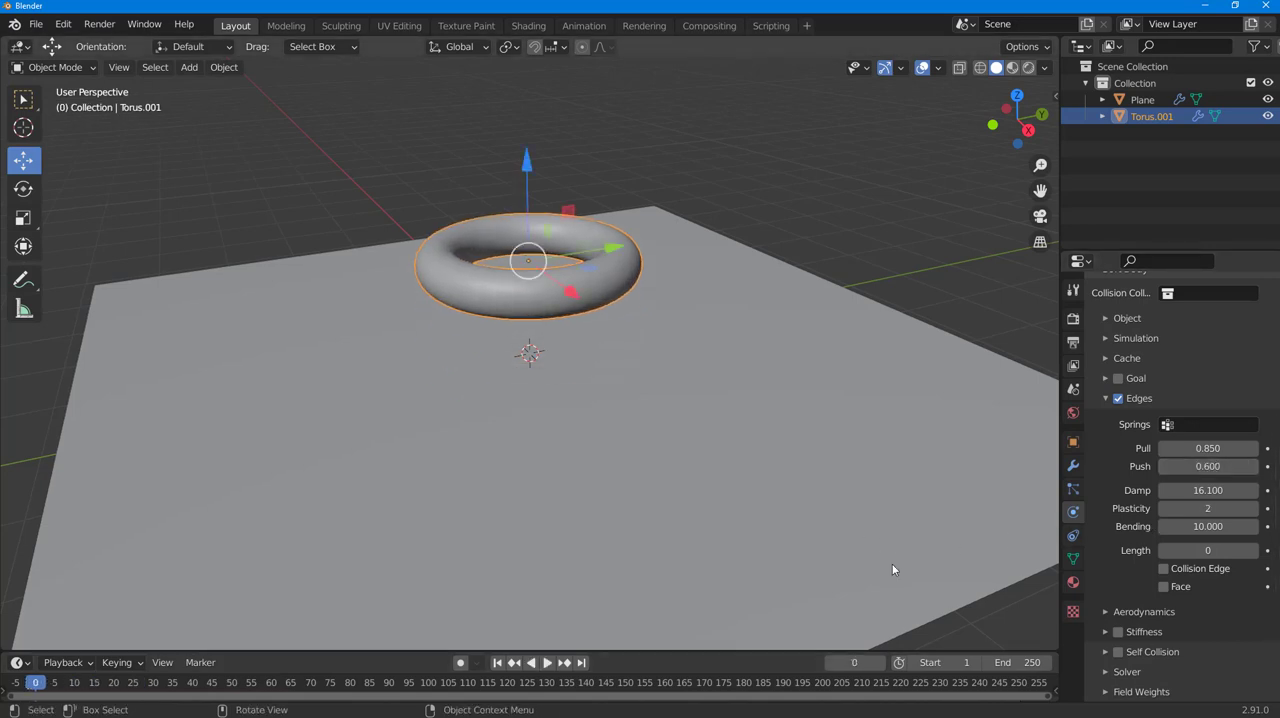
{"action": "left_click", "coordinate": [546, 663]}
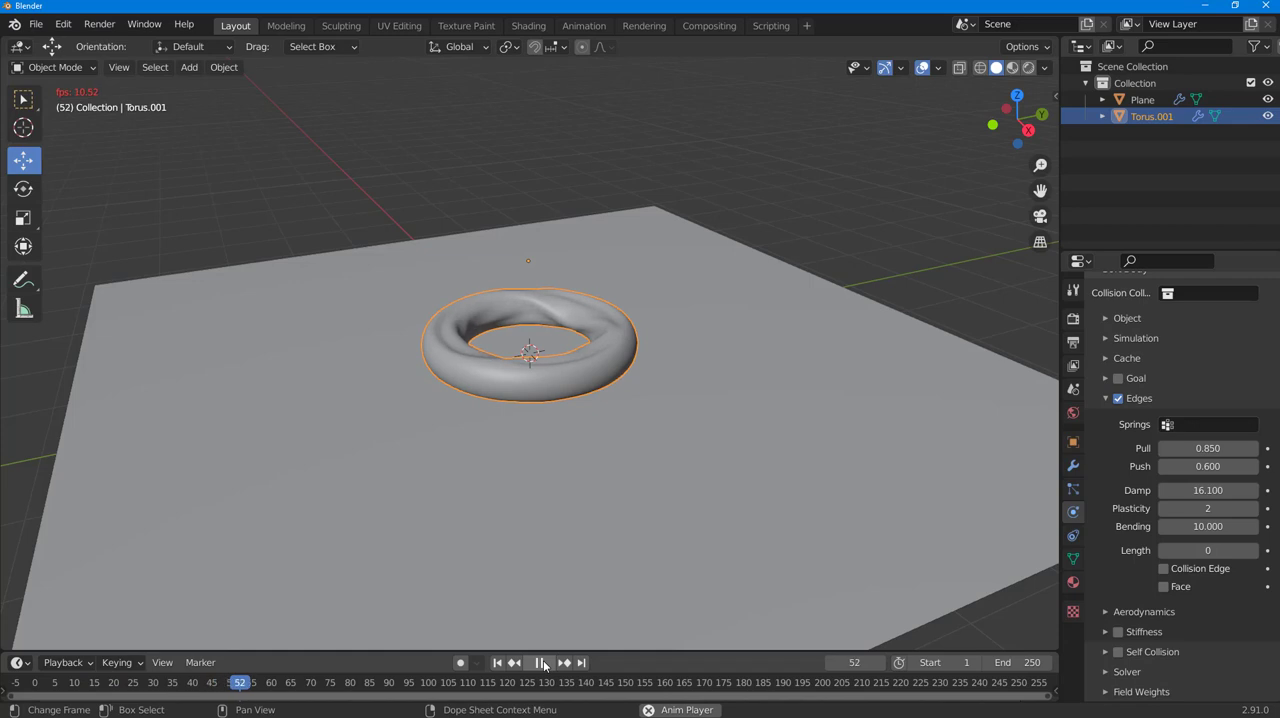
{"action": "left_click", "coordinate": [542, 663]}
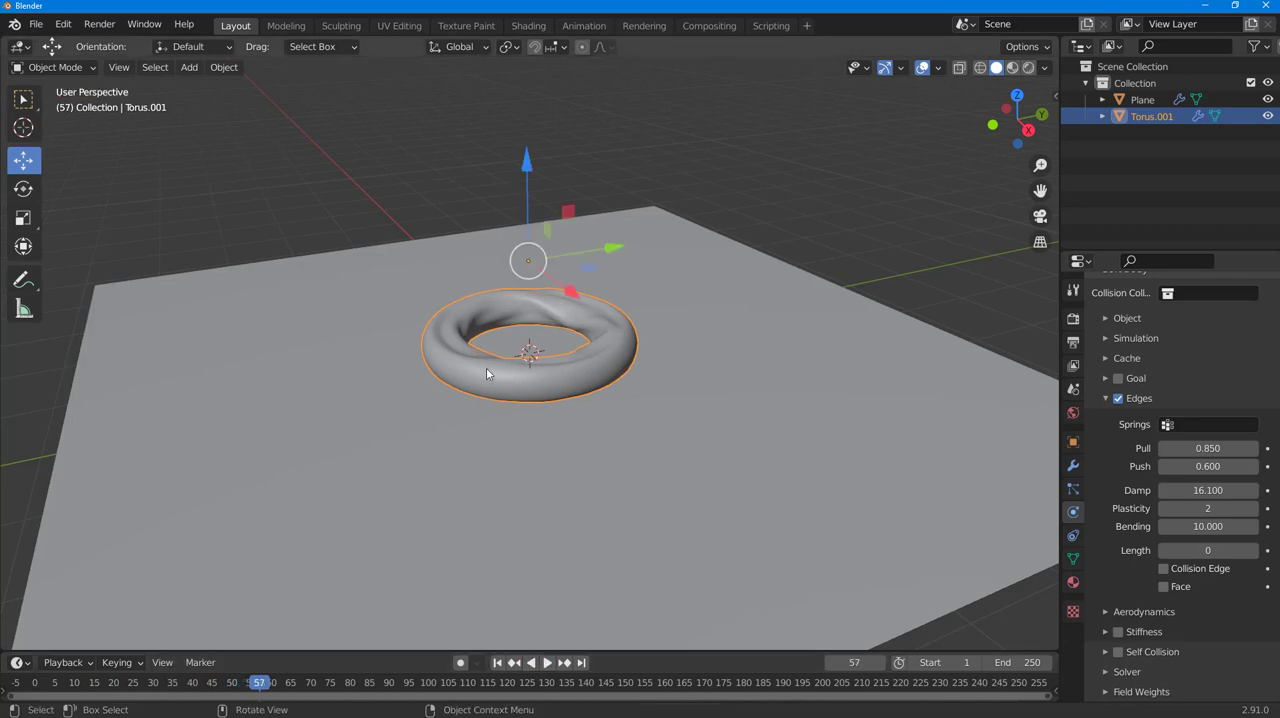
- Add a UV sphere and move it up about 2 m along Z above the torus
{"action": "key", "text": "shift+a"}
{"action": "mouse_move", "coordinate": [487, 370]}
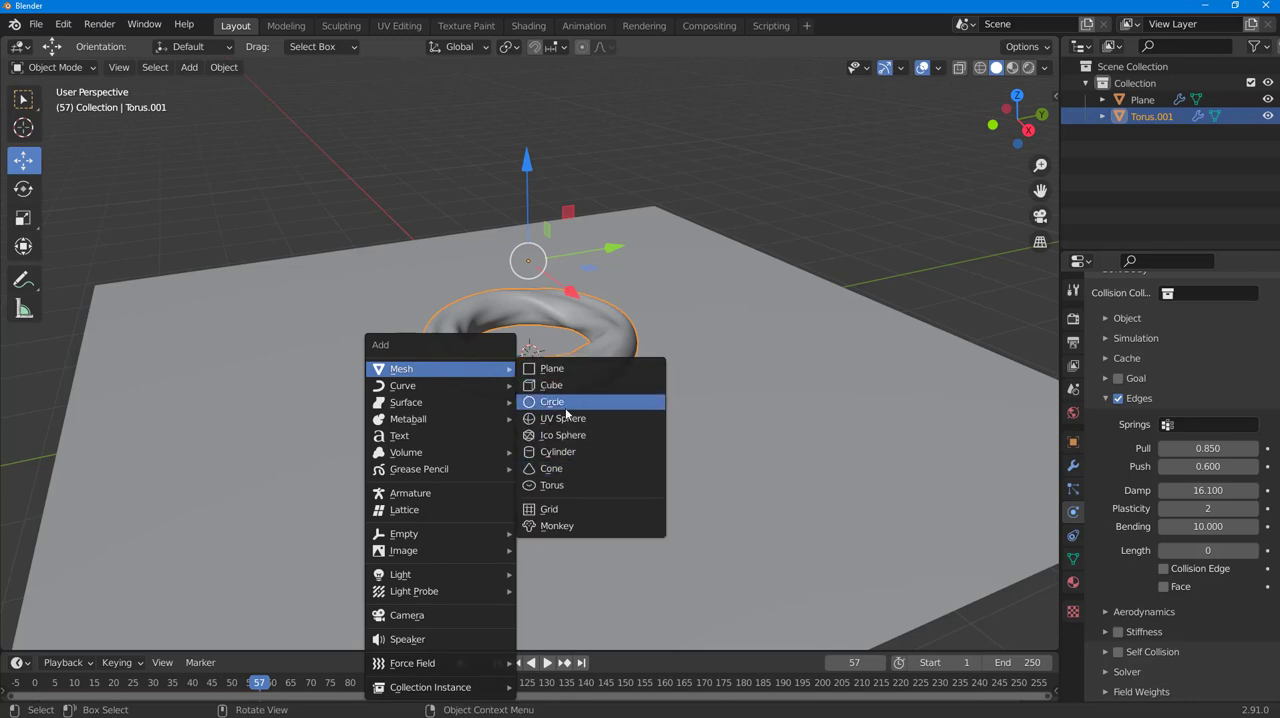
{"action": "left_click", "coordinate": [564, 419]}
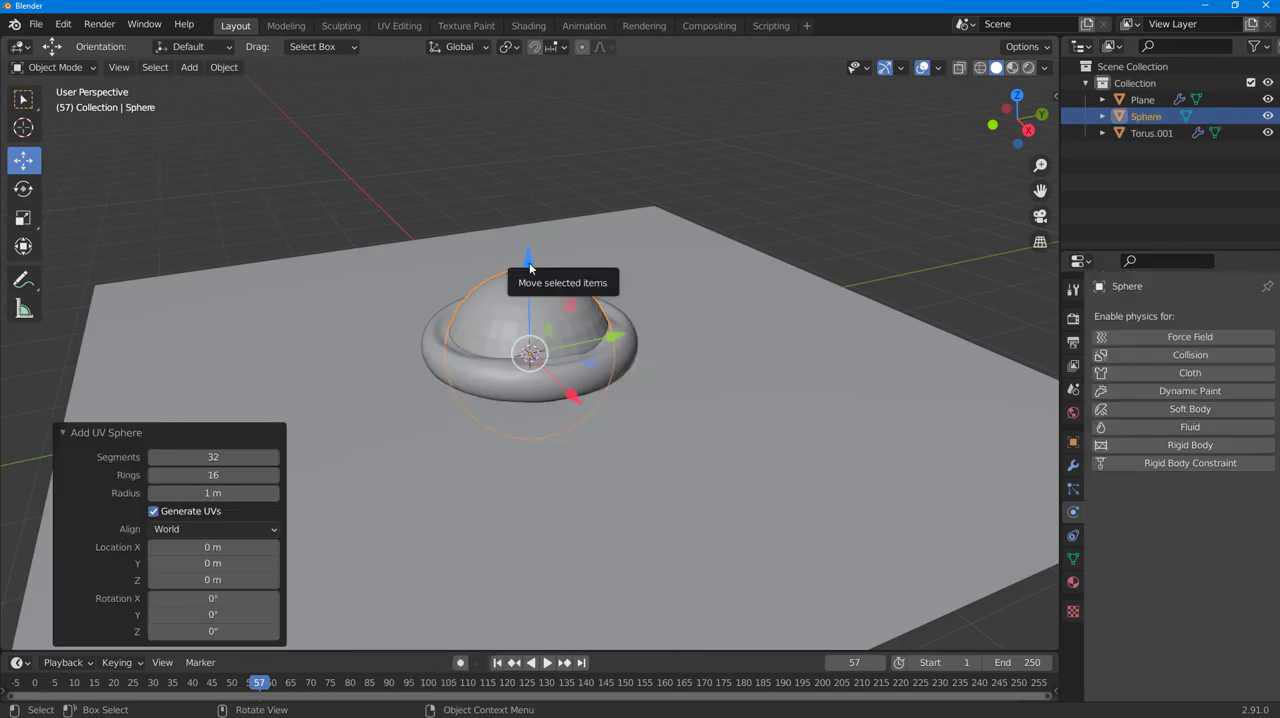
{"action": "left_click_drag", "start_coordinate": [524, 262], "coordinate": [513, 92]}
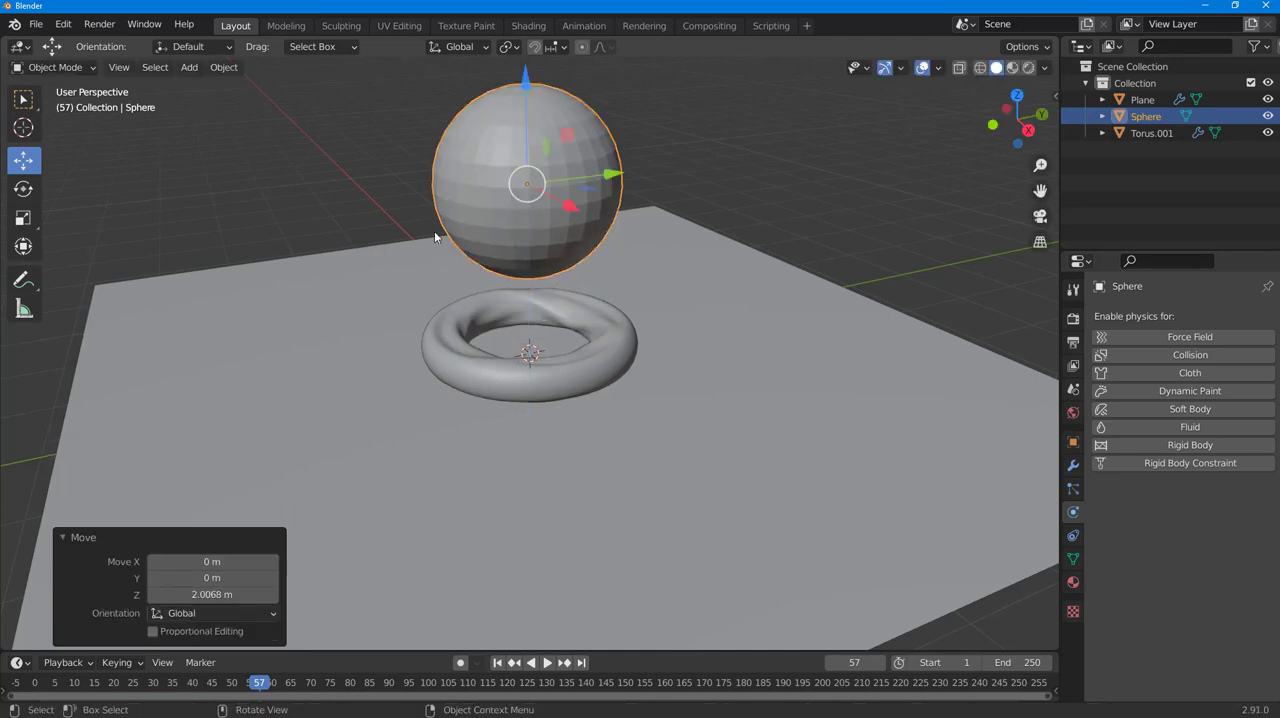
- Shade the UV sphere smooth and keep it selected
{"action": "right_click", "coordinate": [523, 135]}
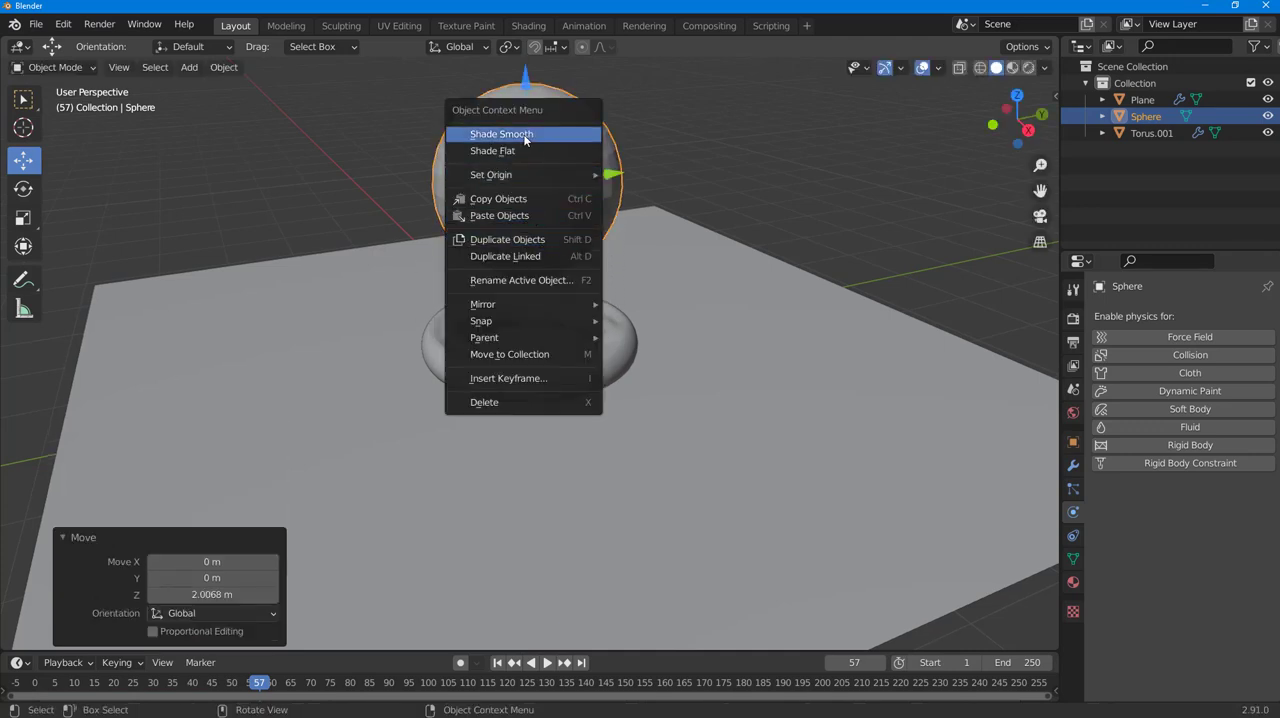
{"action": "left_click", "coordinate": [524, 135]}
{"action": "left_click", "coordinate": [664, 109]}
{"action": "left_click", "coordinate": [542, 163]}
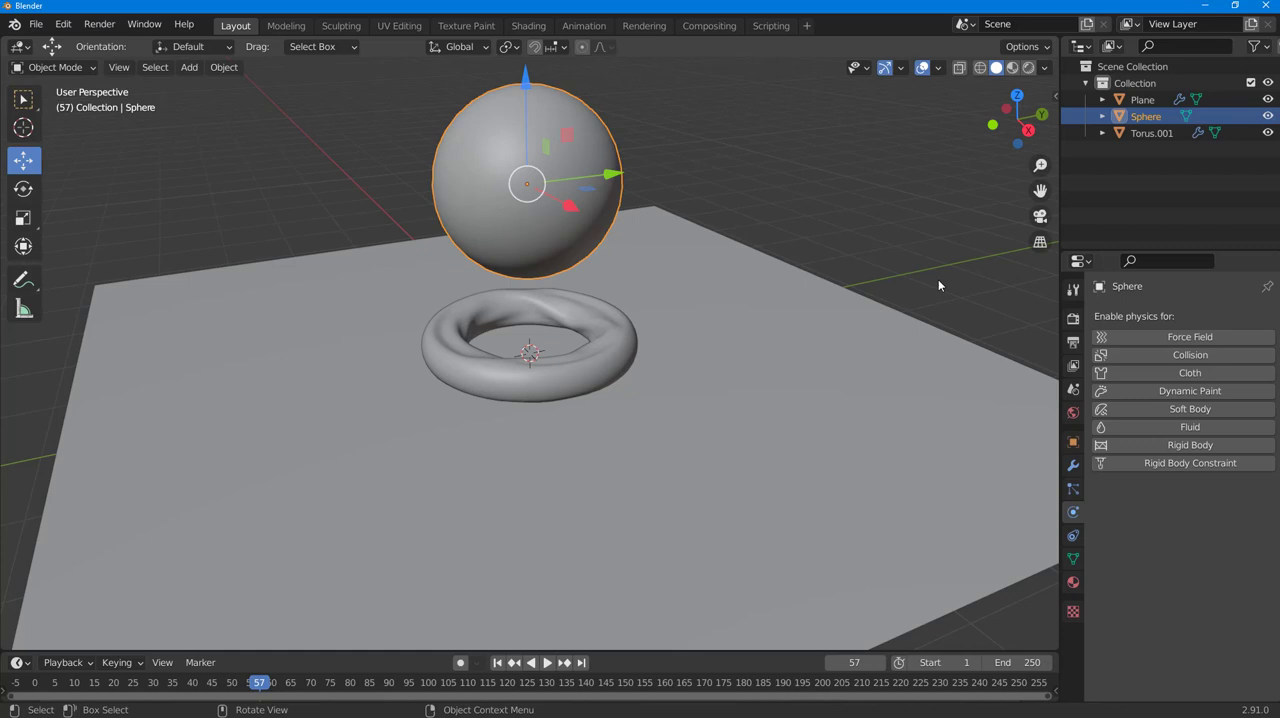
- Enable Soft Body physics on the sphere with Goal off, preview from frame 0, and move the timeline back to frame 9
{"action": "left_click", "coordinate": [1201, 413]}
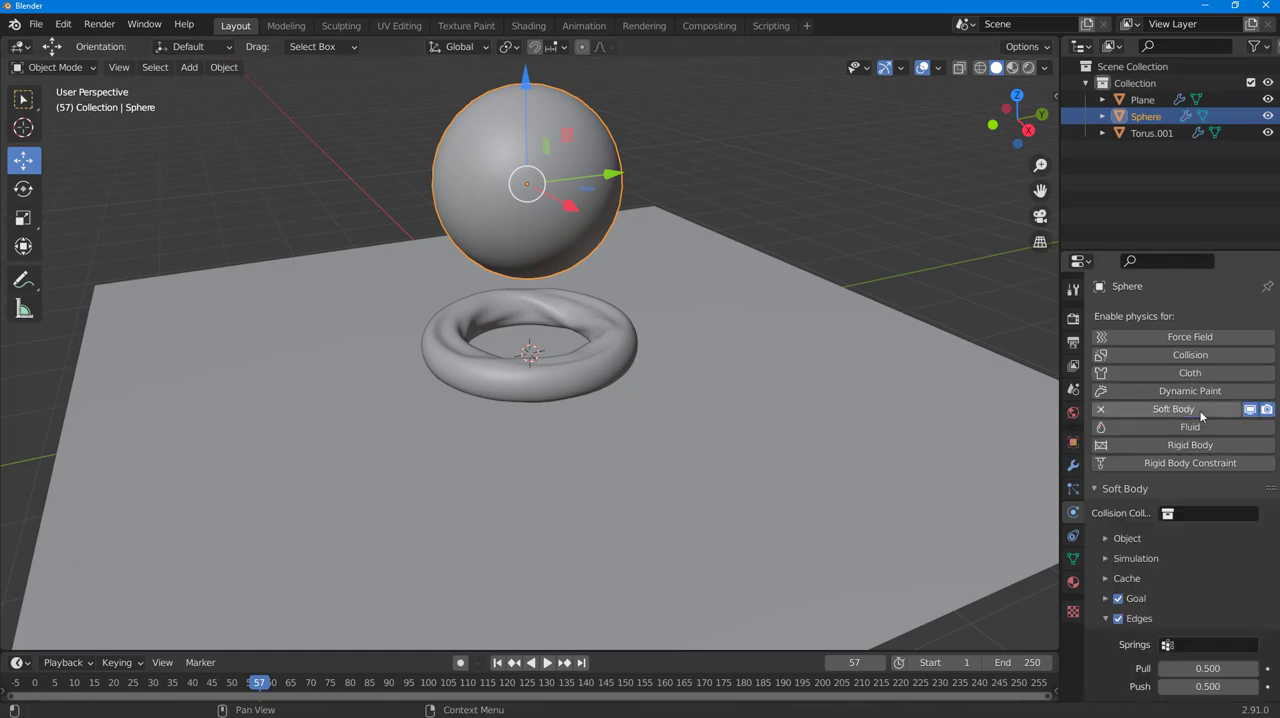
{"action": "left_click", "coordinate": [1127, 598]}
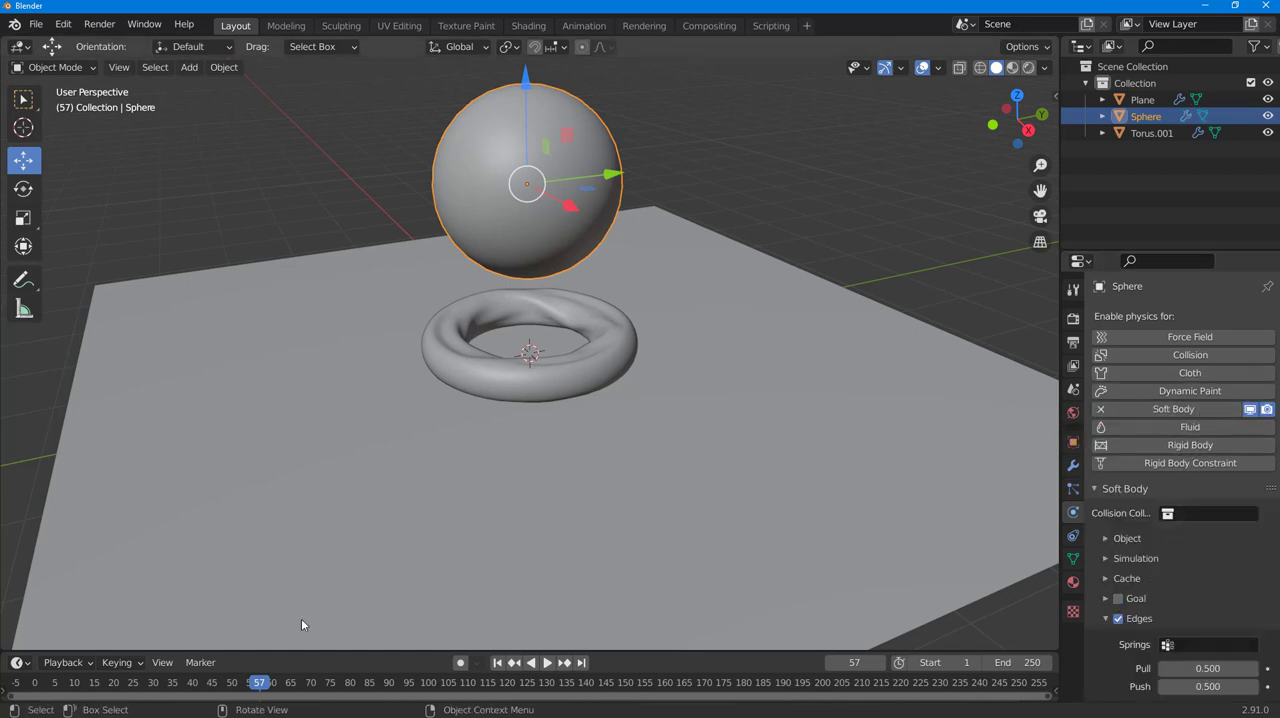
{"action": "left_click_drag", "start_coordinate": [255, 682], "coordinate": [35, 682]}
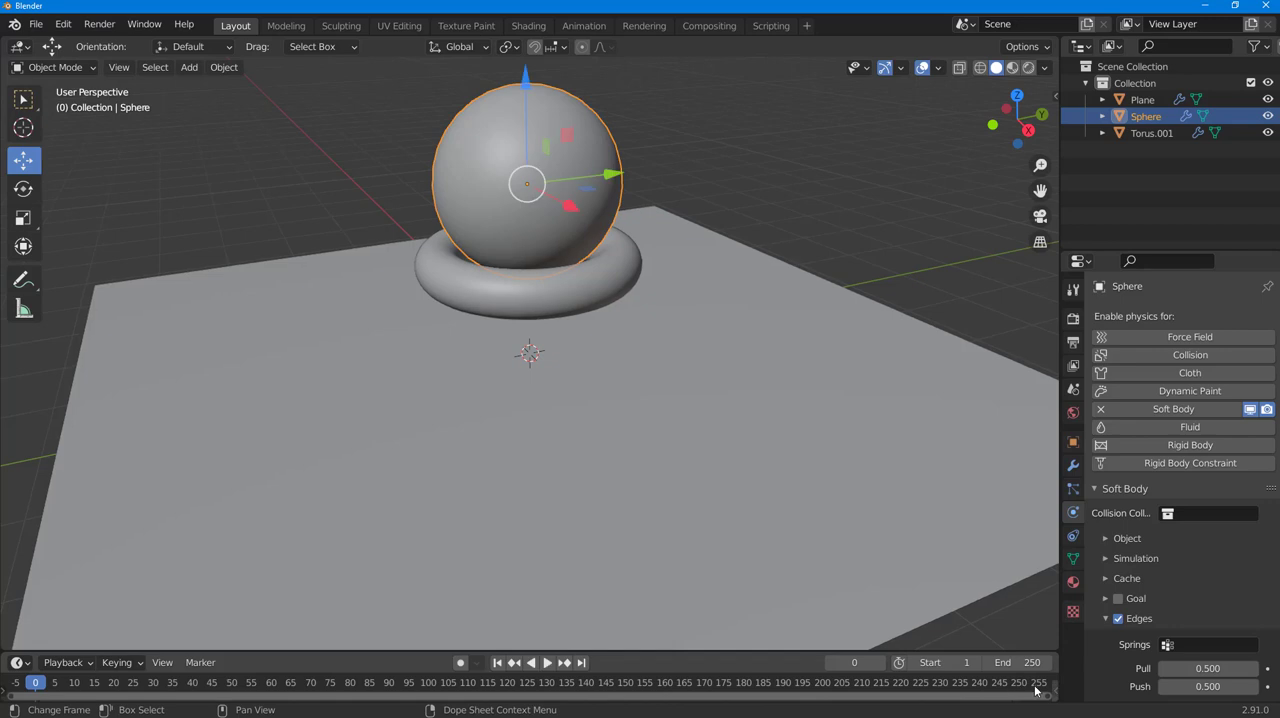
{"action": "left_click", "coordinate": [547, 662]}
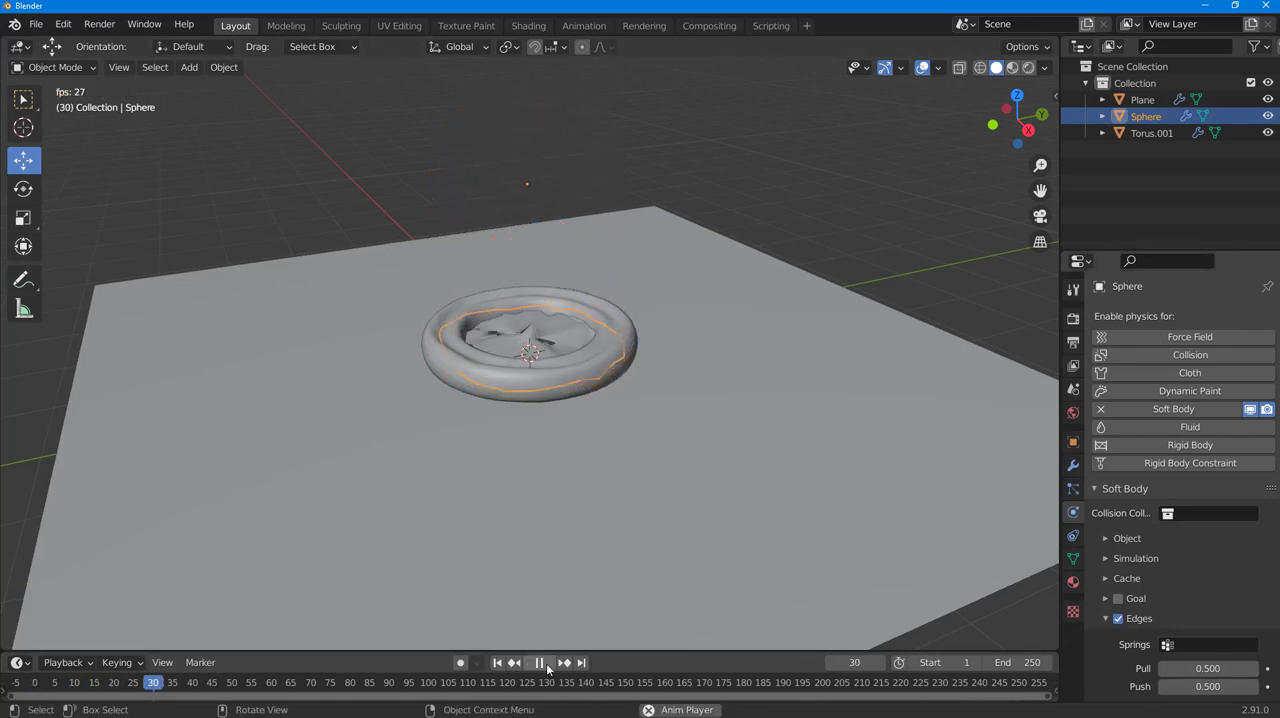
{"action": "left_click", "coordinate": [546, 667]}
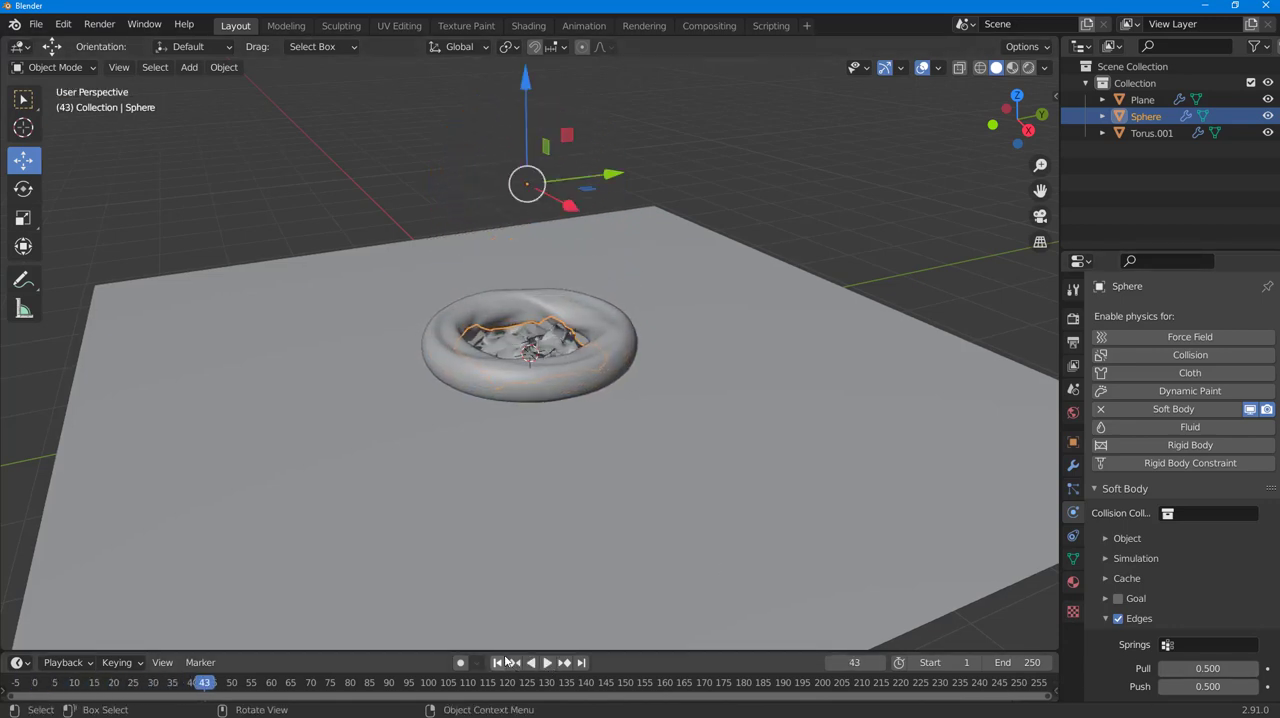
{"action": "left_click_drag", "start_coordinate": [209, 684], "coordinate": [70, 686]}
- Enable Collision physics on the torus and play the simulation to see the sphere land on it
{"action": "left_click", "coordinate": [601, 318]}
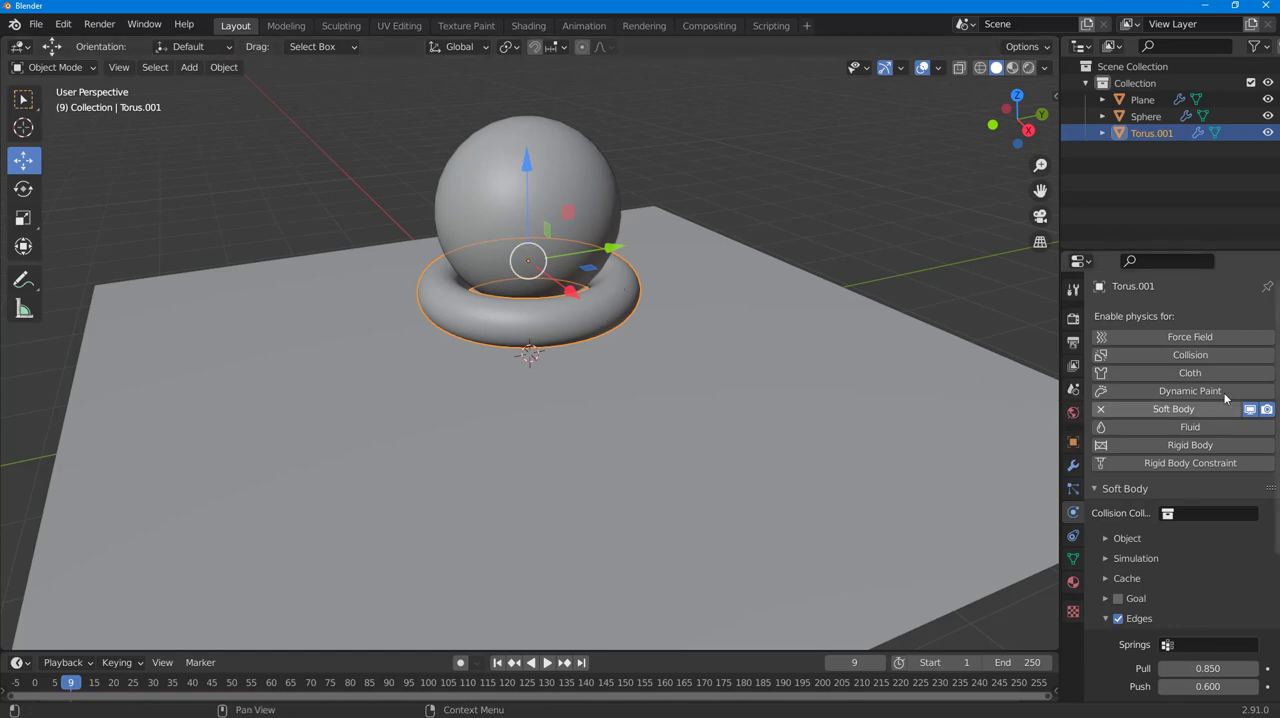
{"action": "left_click", "coordinate": [1130, 356]}
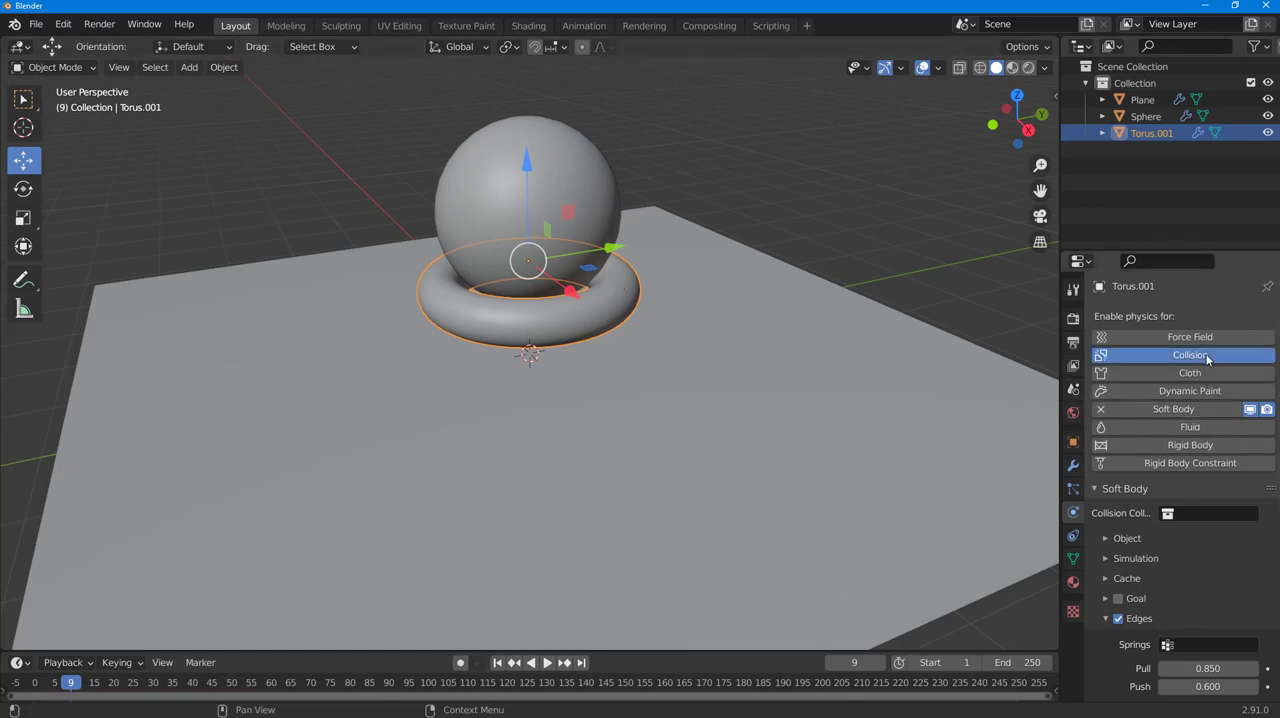
{"action": "left_click", "coordinate": [547, 663]}
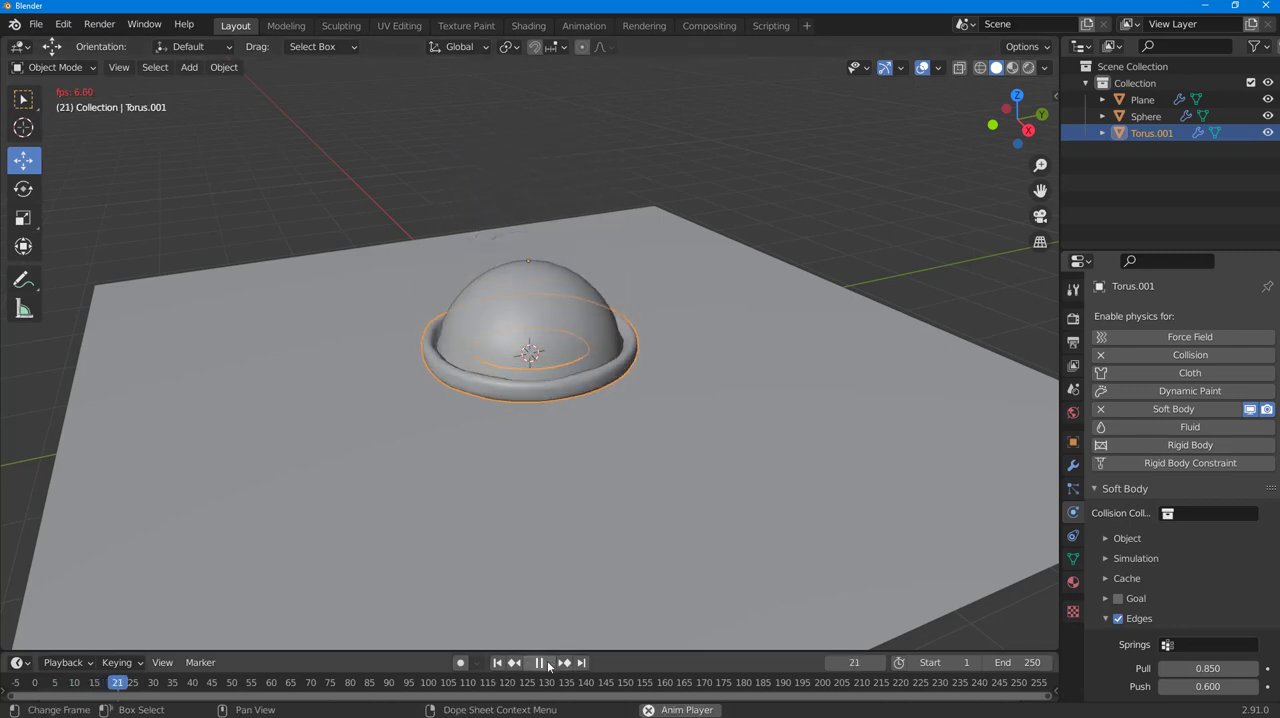
- Stop playback, return to frame 0, and set the sphere's soft body edges to Pull 0.7, Push 0.6, Damp 0.6, Plasticity 2 and Bending 2
{"action": "left_click", "coordinate": [541, 663]}
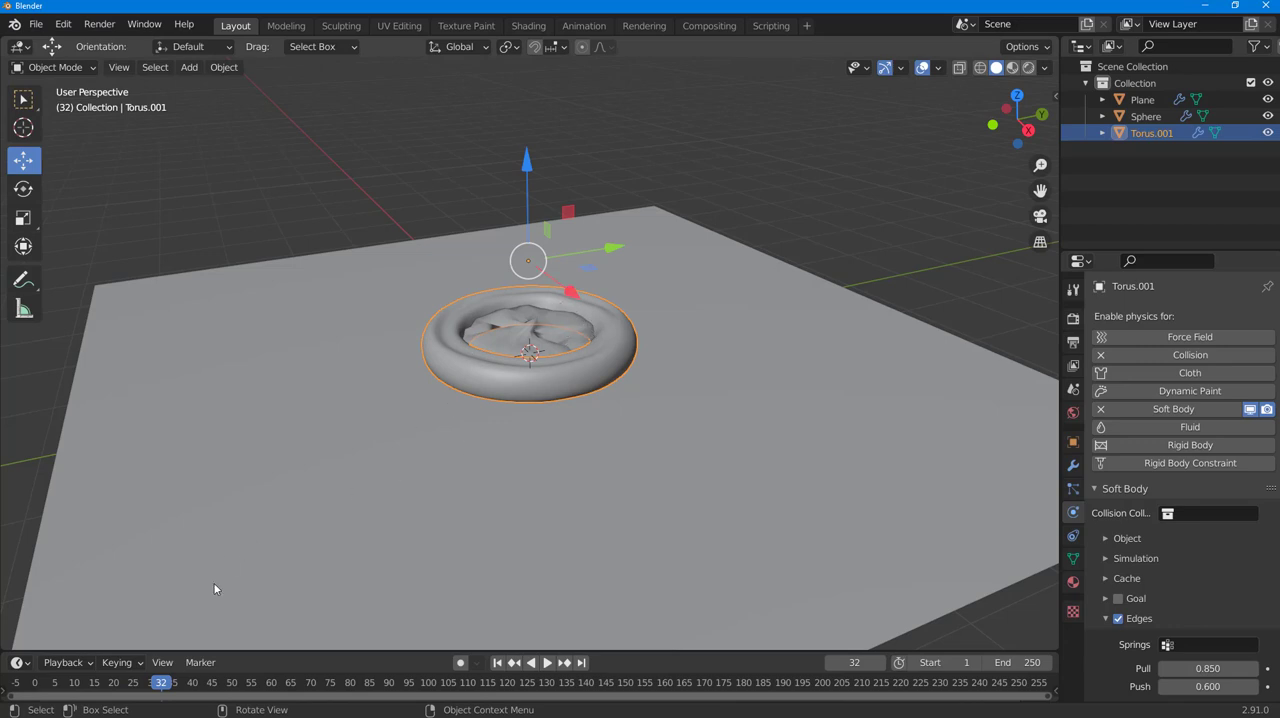
{"action": "left_click_drag", "start_coordinate": [160, 682], "coordinate": [35, 682]}
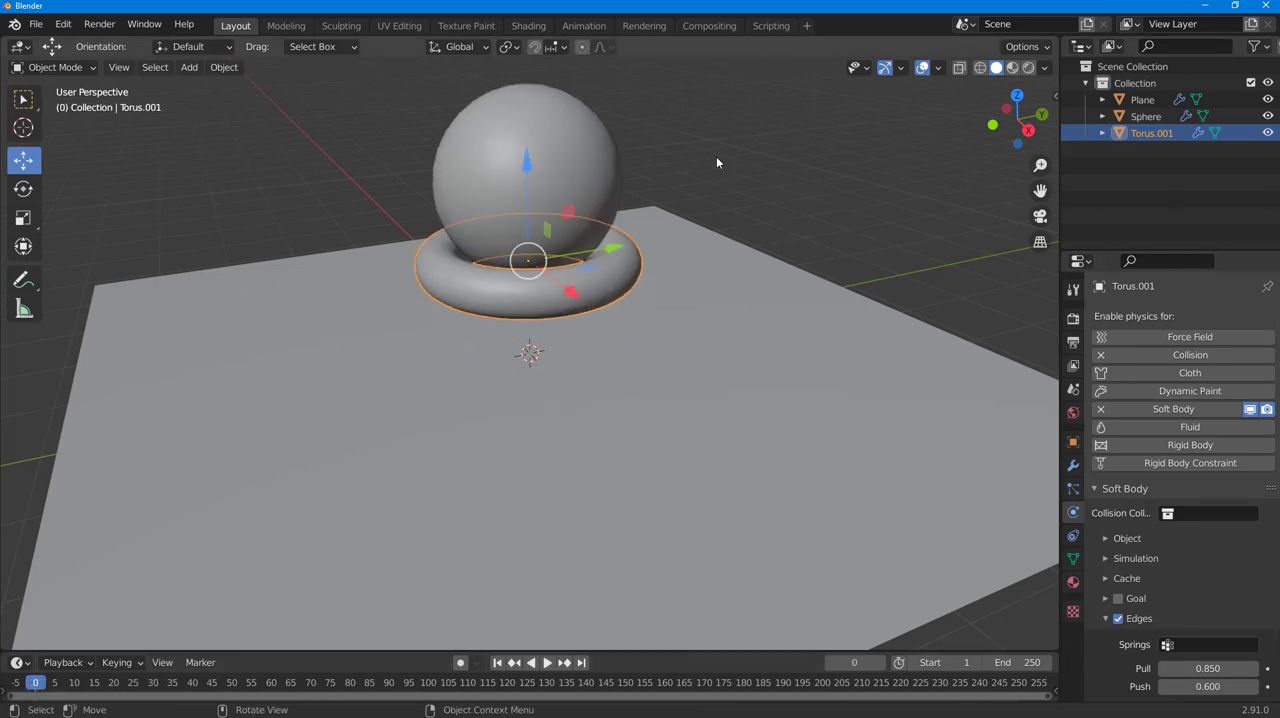
{"action": "left_click", "coordinate": [576, 143]}
{"action": "scroll", "coordinate": [1168, 594], "scroll_direction": "down", "scroll_amount": 5}
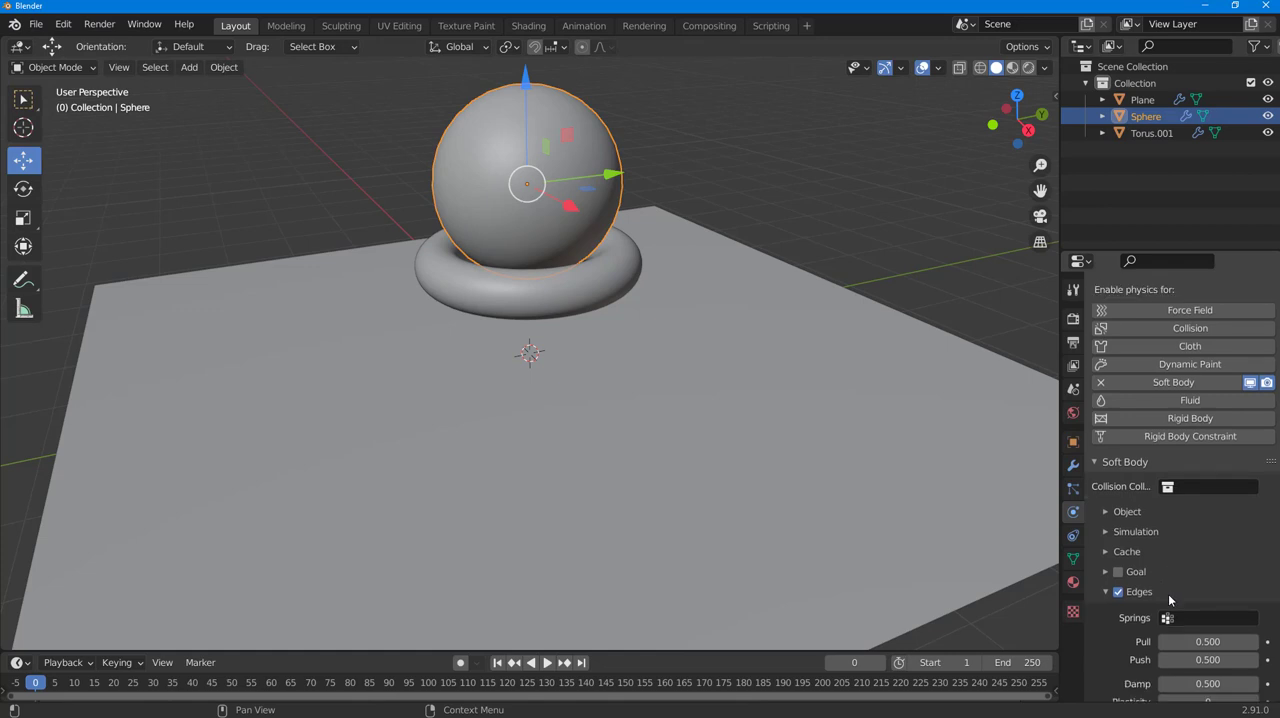
{"action": "left_click", "coordinate": [1221, 484]}
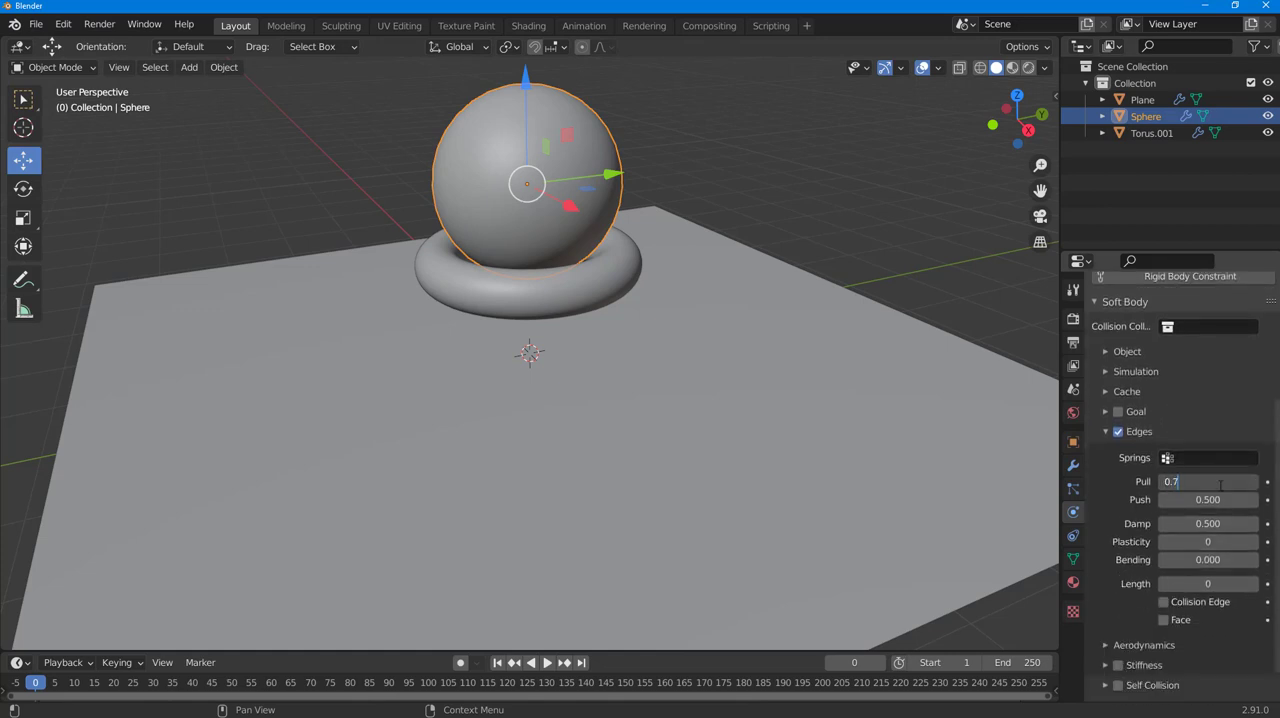
{"action": "key", "text": "Return"}
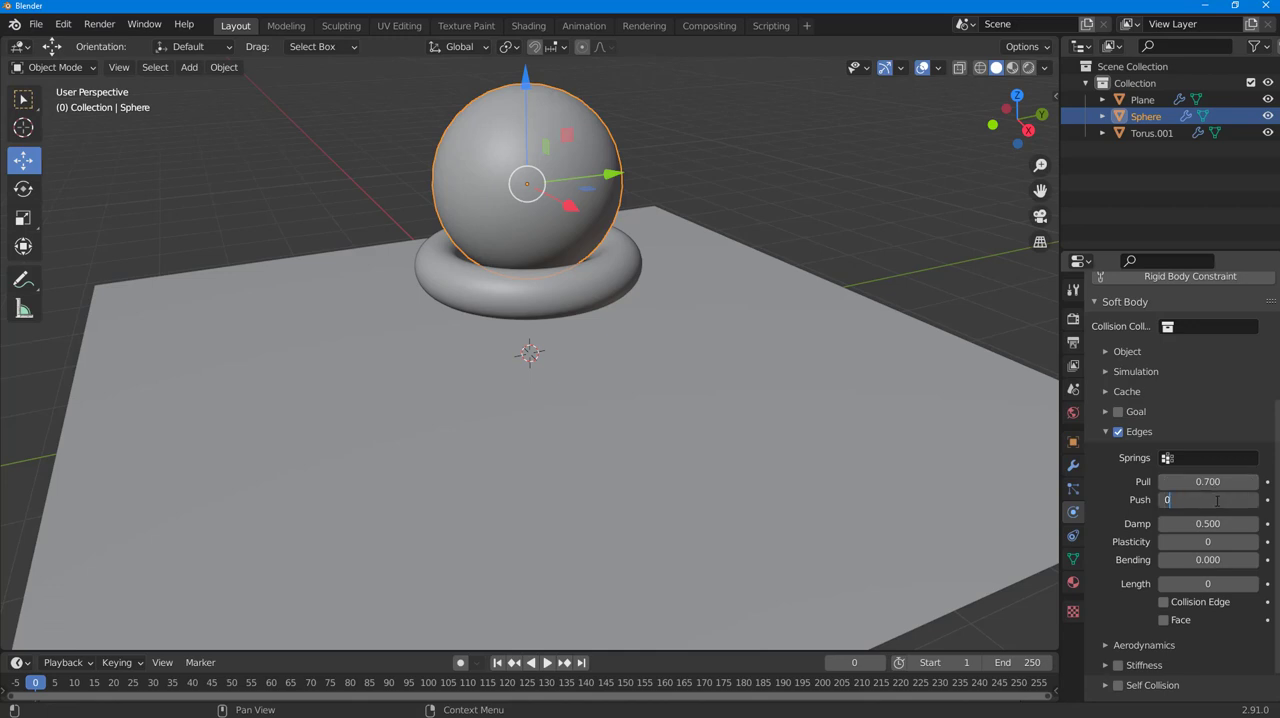
{"action": "key", "text": "Return"}
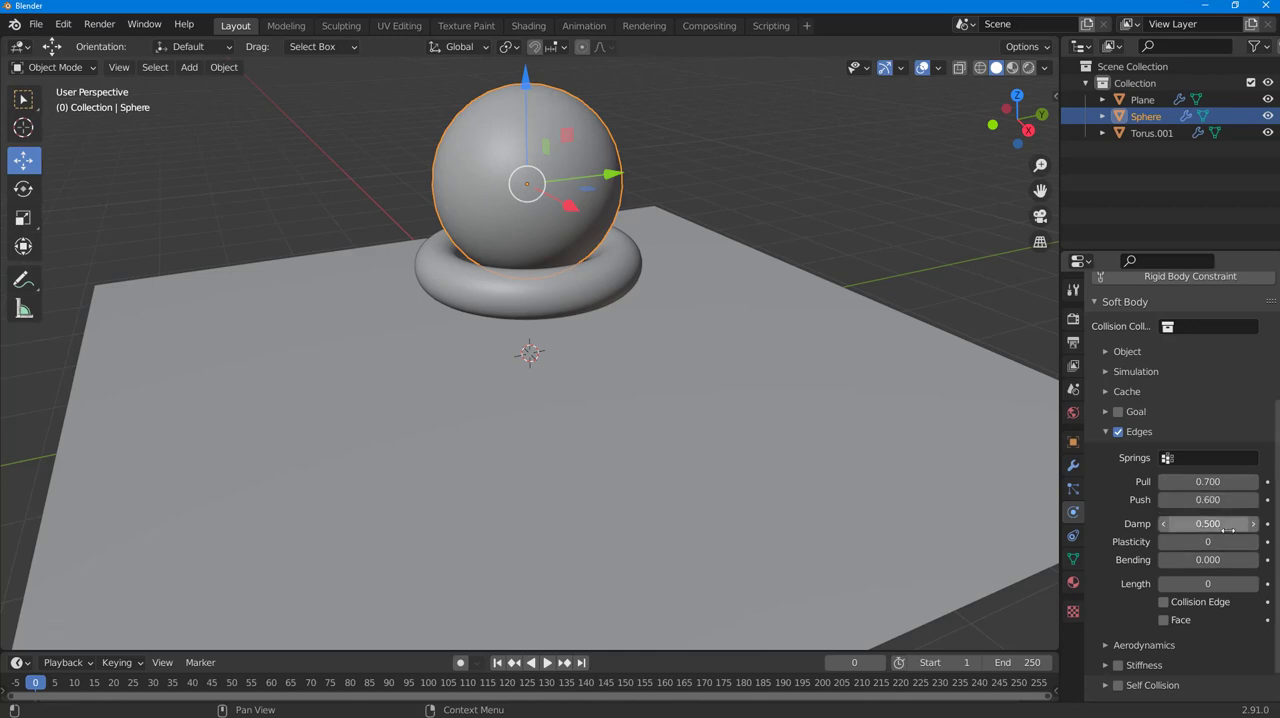
{"action": "left_click", "coordinate": [1229, 526]}
{"action": "type", "text": "0.6"}
{"action": "key", "text": "Return"}
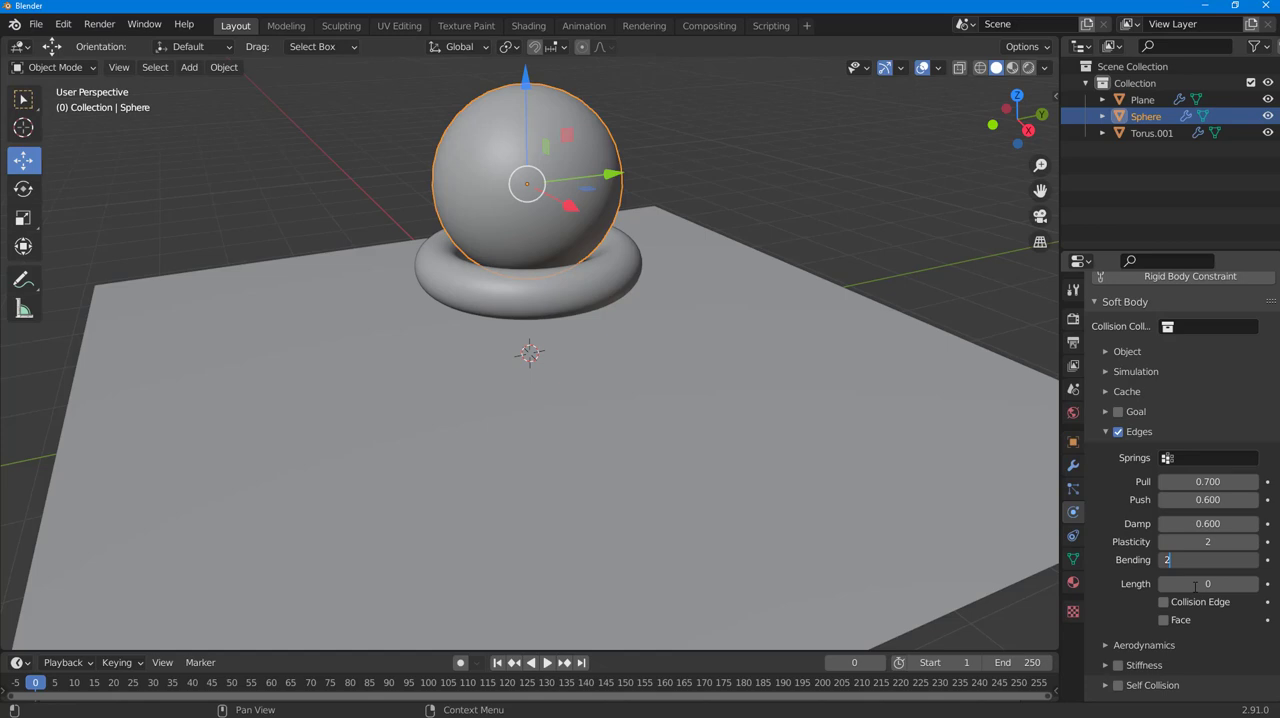
{"action": "key", "text": "Return"}
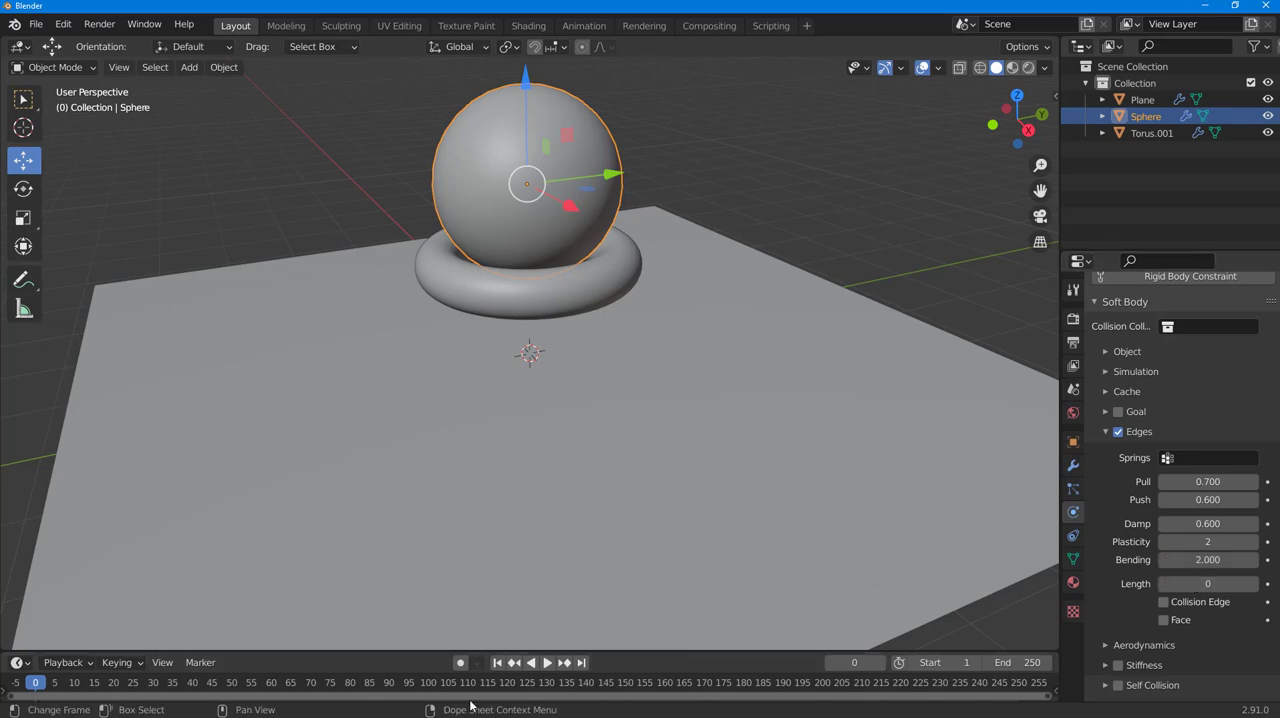
- Replay the simulation from frame 0 to examine how the sphere deforms on the torus, and return the timeline to frame 0
{"action": "left_click", "coordinate": [547, 663]}
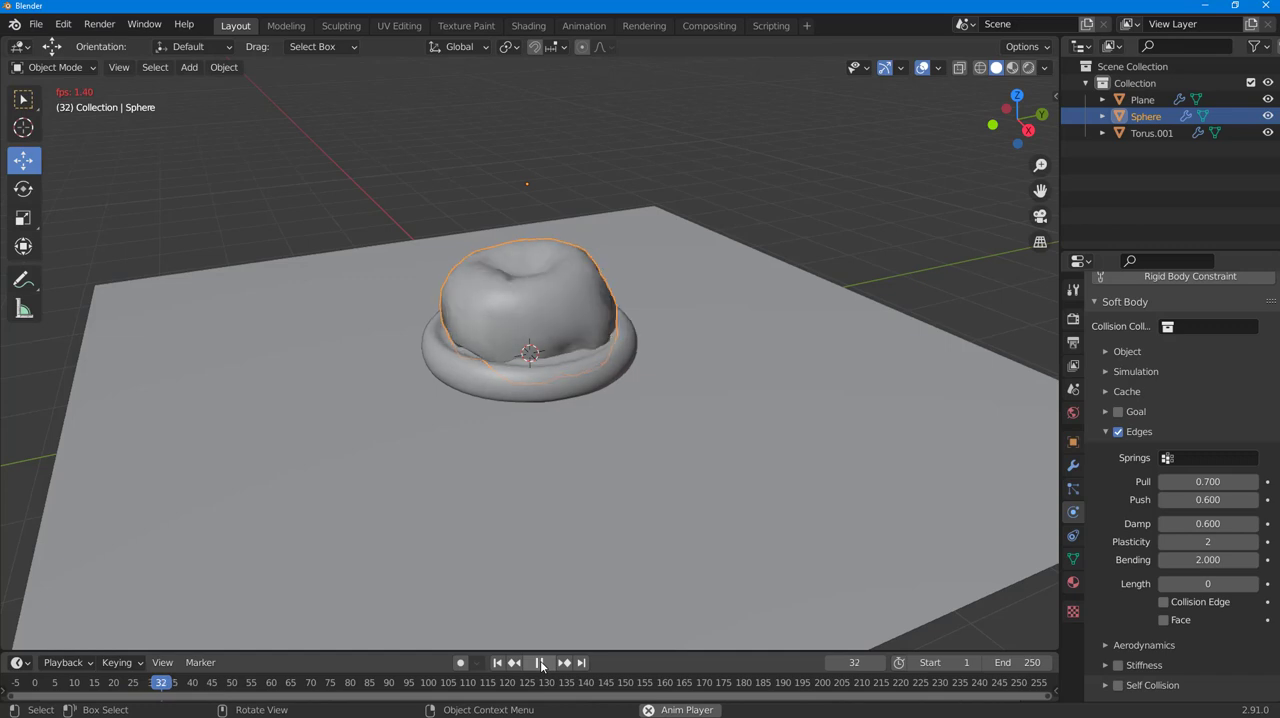
{"action": "left_click_drag", "start_coordinate": [118, 684], "coordinate": [62, 700]}
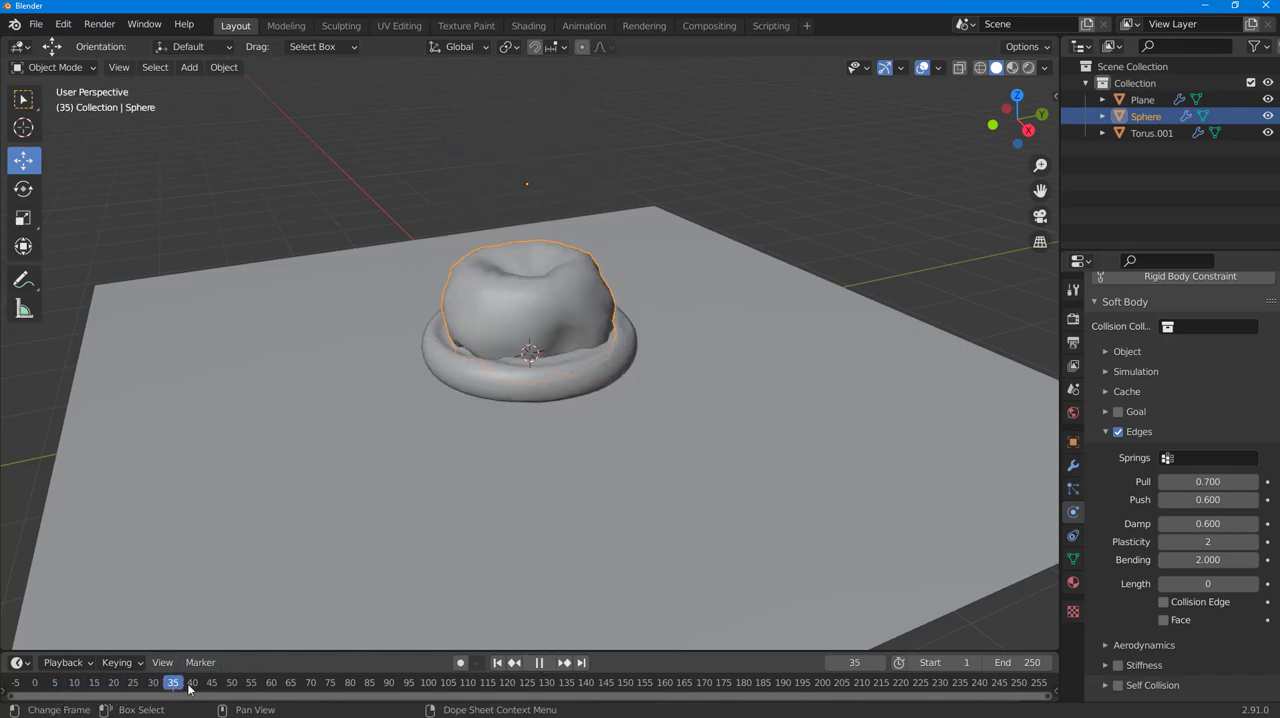
{"action": "left_click_drag", "start_coordinate": [151, 697], "coordinate": [35, 684]}
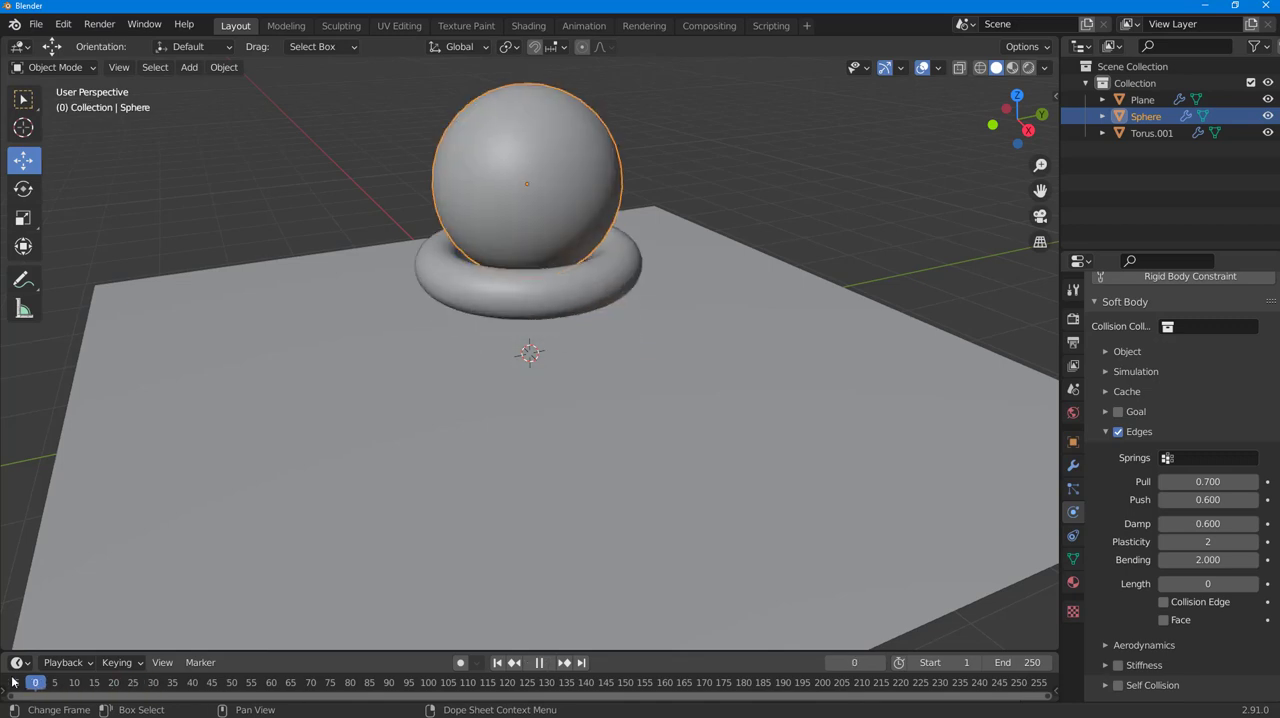
{"action": "left_click", "coordinate": [548, 663]}
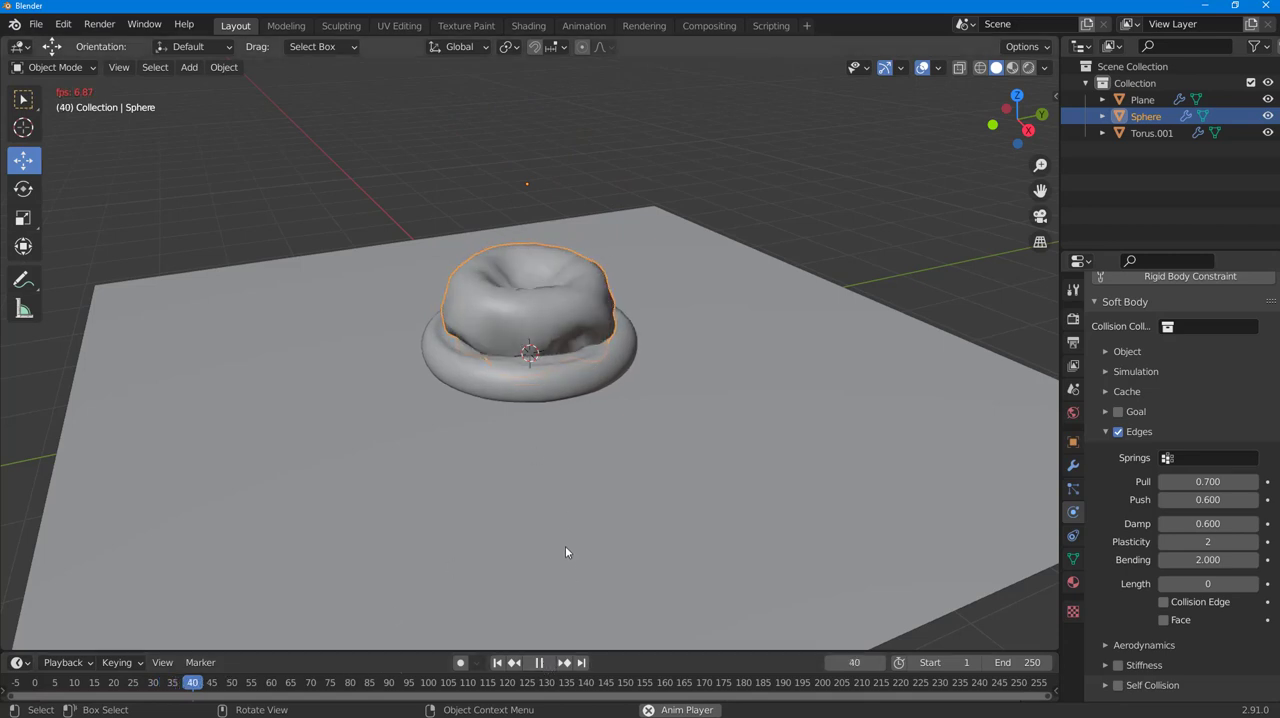
{"action": "left_click", "coordinate": [540, 663]}
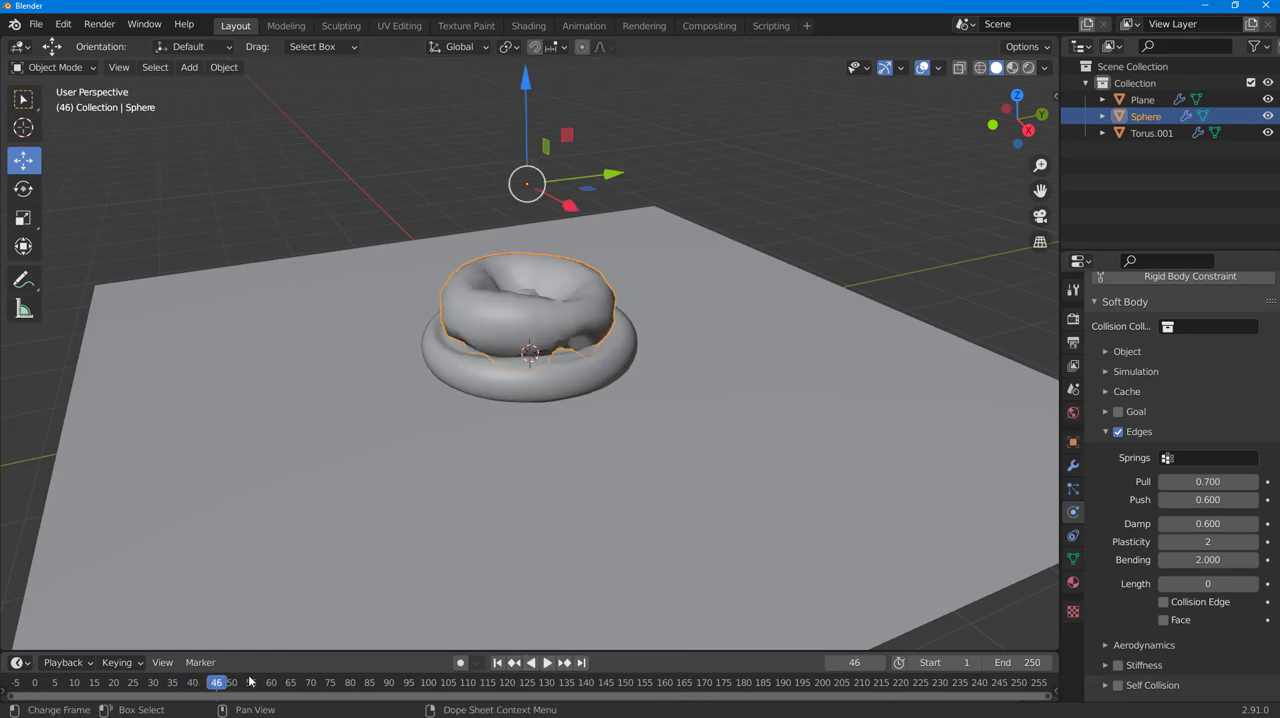
{"action": "left_click", "coordinate": [35, 689]}
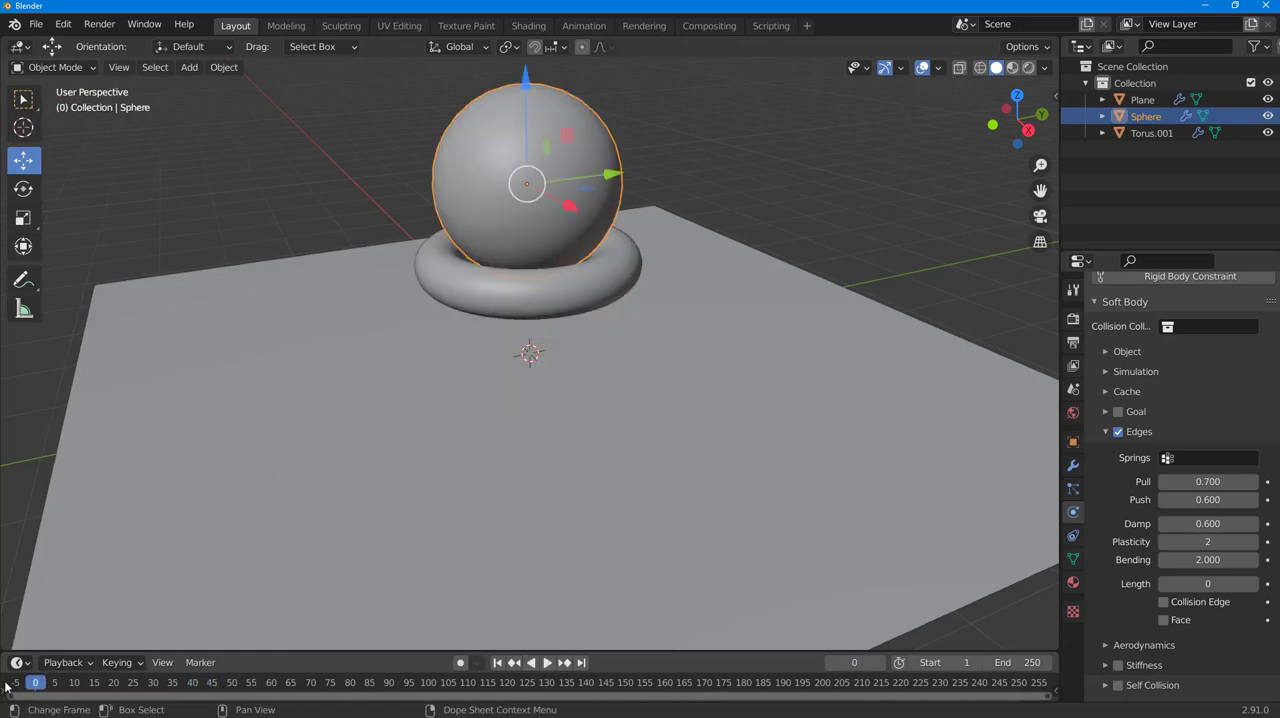
{"action": "left_click", "coordinate": [547, 663]}
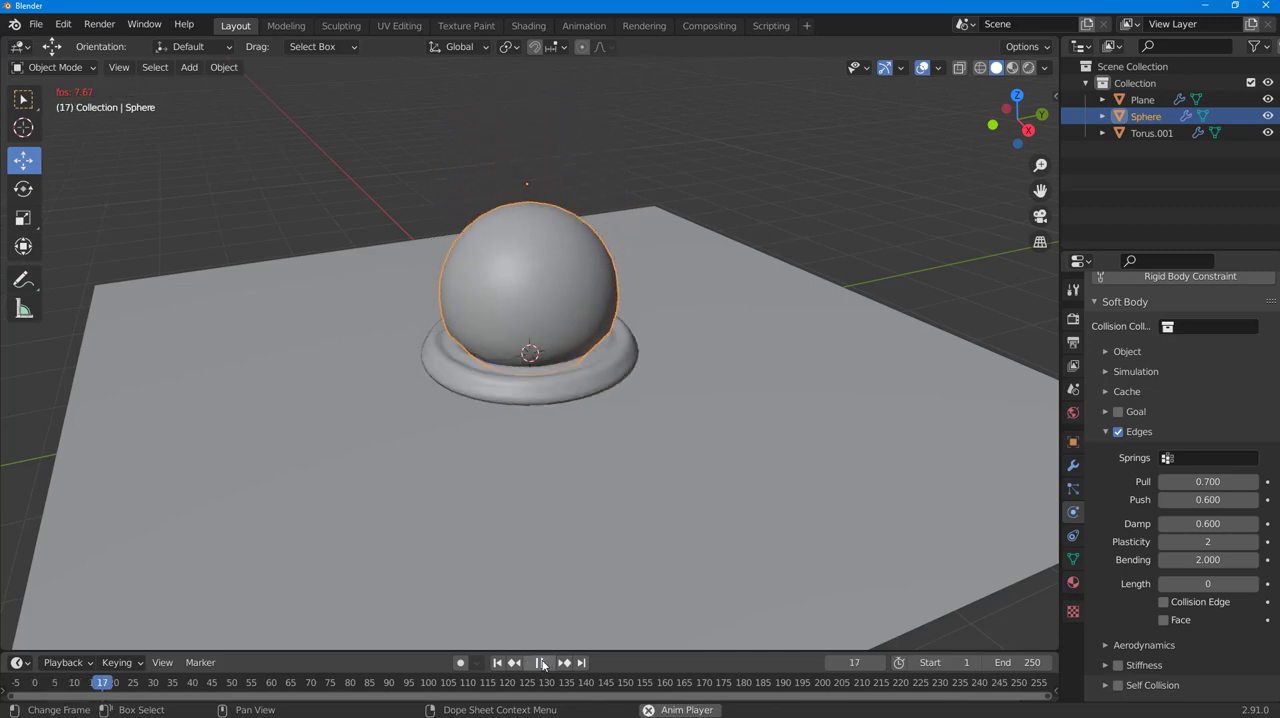
{"action": "left_click", "coordinate": [545, 557]}
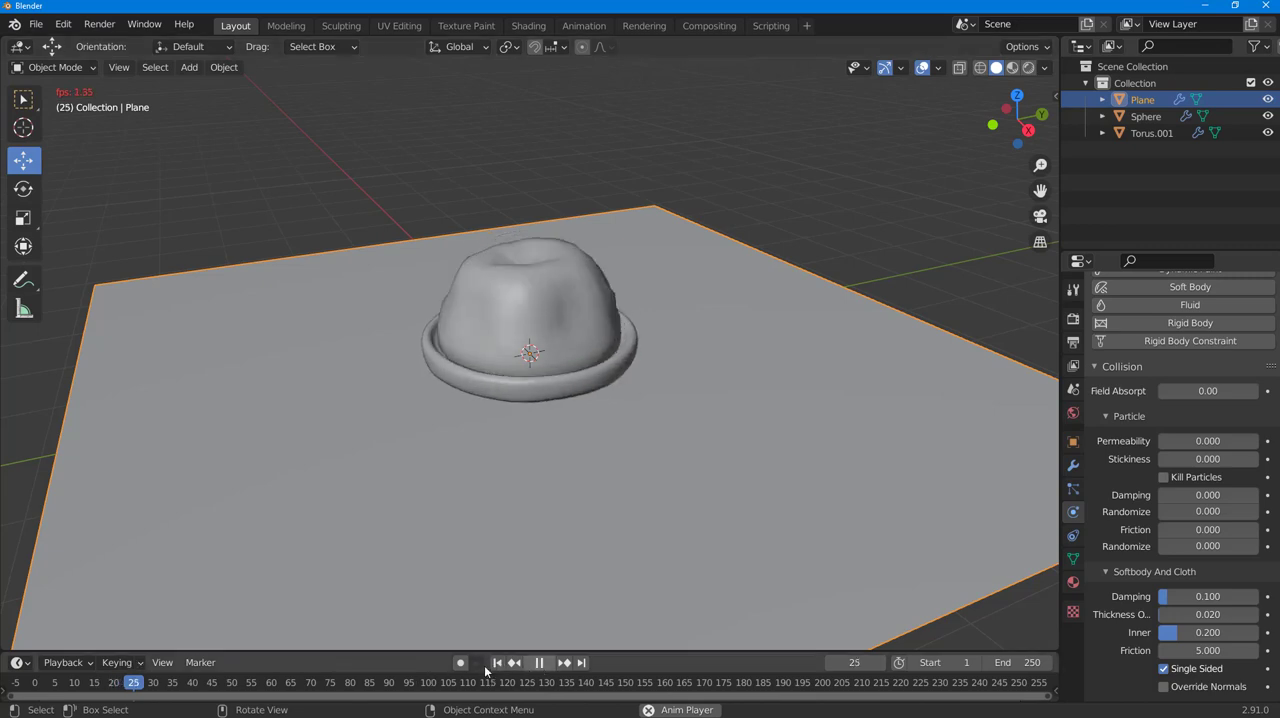
{"action": "left_click", "coordinate": [539, 663]}
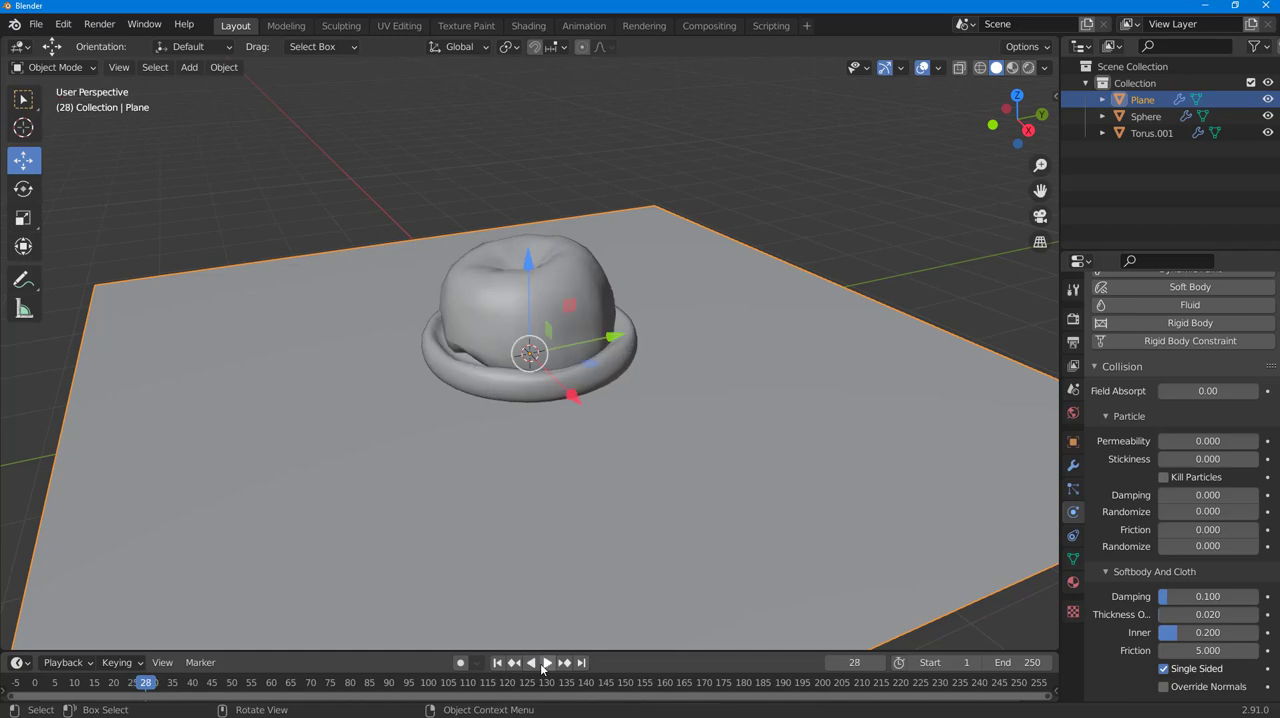
{"action": "left_click_drag", "start_coordinate": [137, 688], "coordinate": [35, 685]}
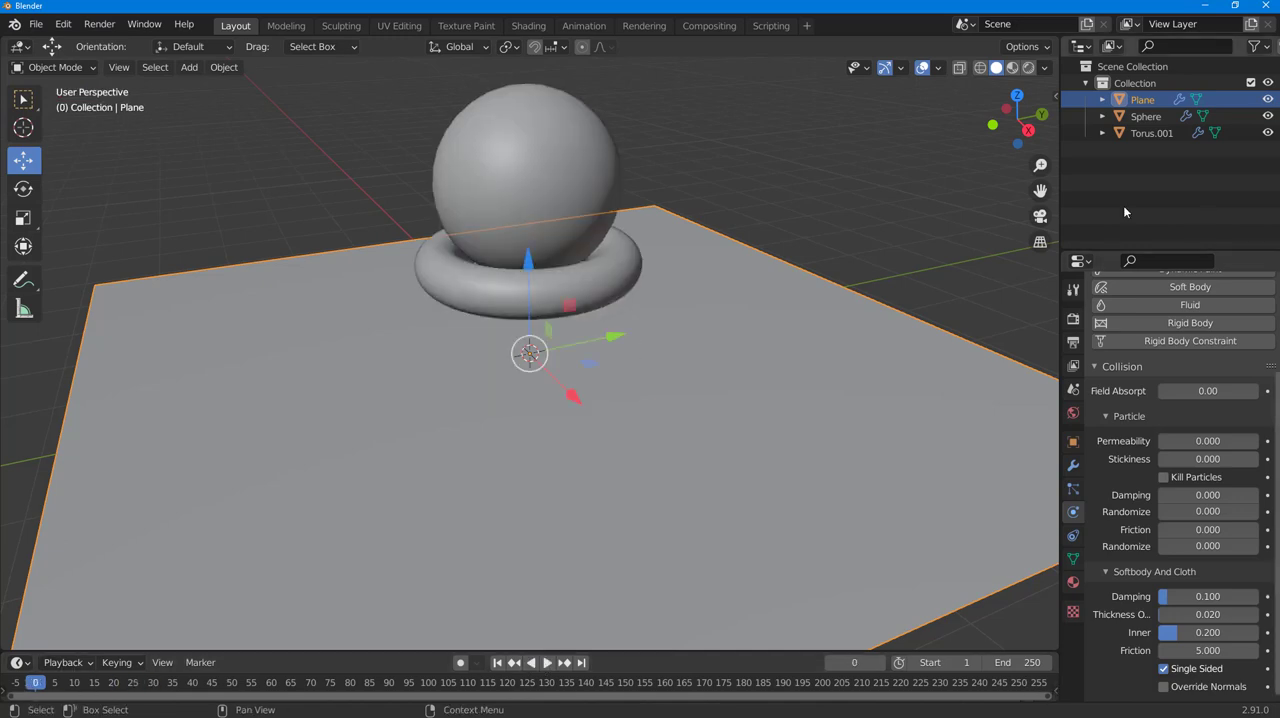
- Separate the objects by moving the sphere about 1.72 m and the torus about -1.25 m along Y, and preview the simulation
{"action": "left_click", "coordinate": [579, 139]}
{"action": "left_click_drag", "start_coordinate": [616, 180], "coordinate": [752, 160]}
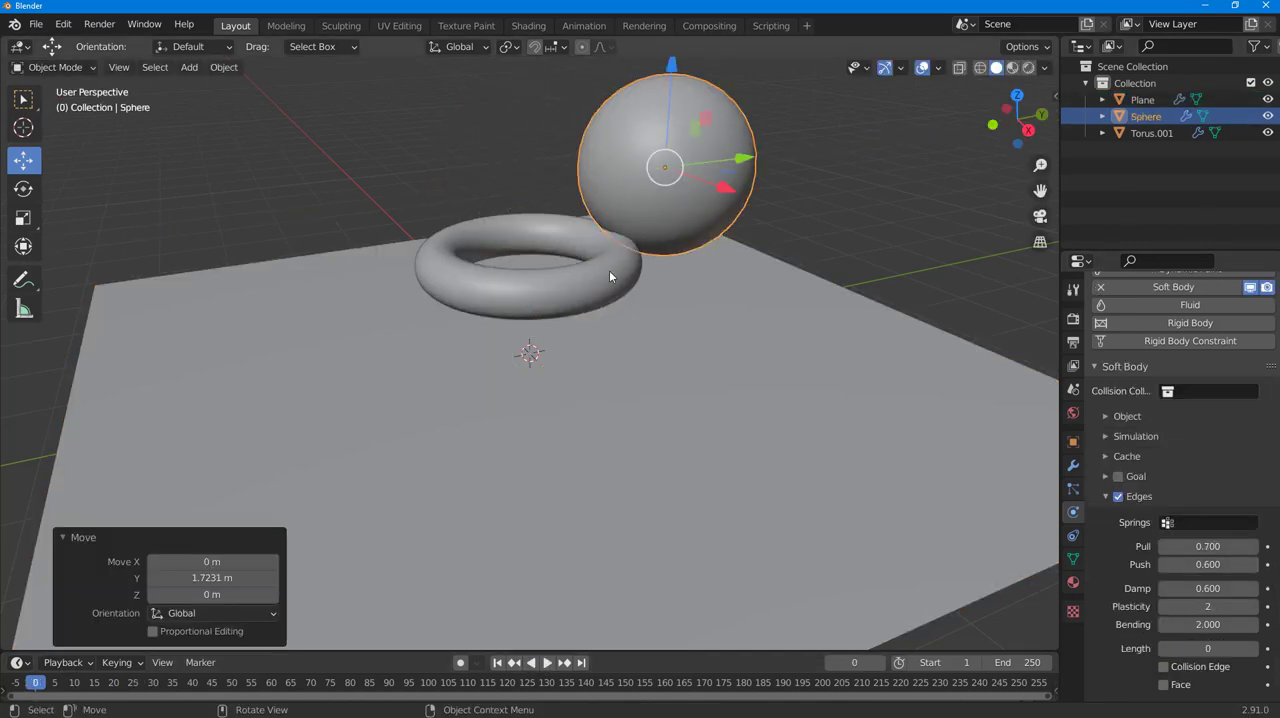
{"action": "left_click", "coordinate": [609, 270]}
{"action": "left_click_drag", "start_coordinate": [607, 254], "coordinate": [457, 285]}
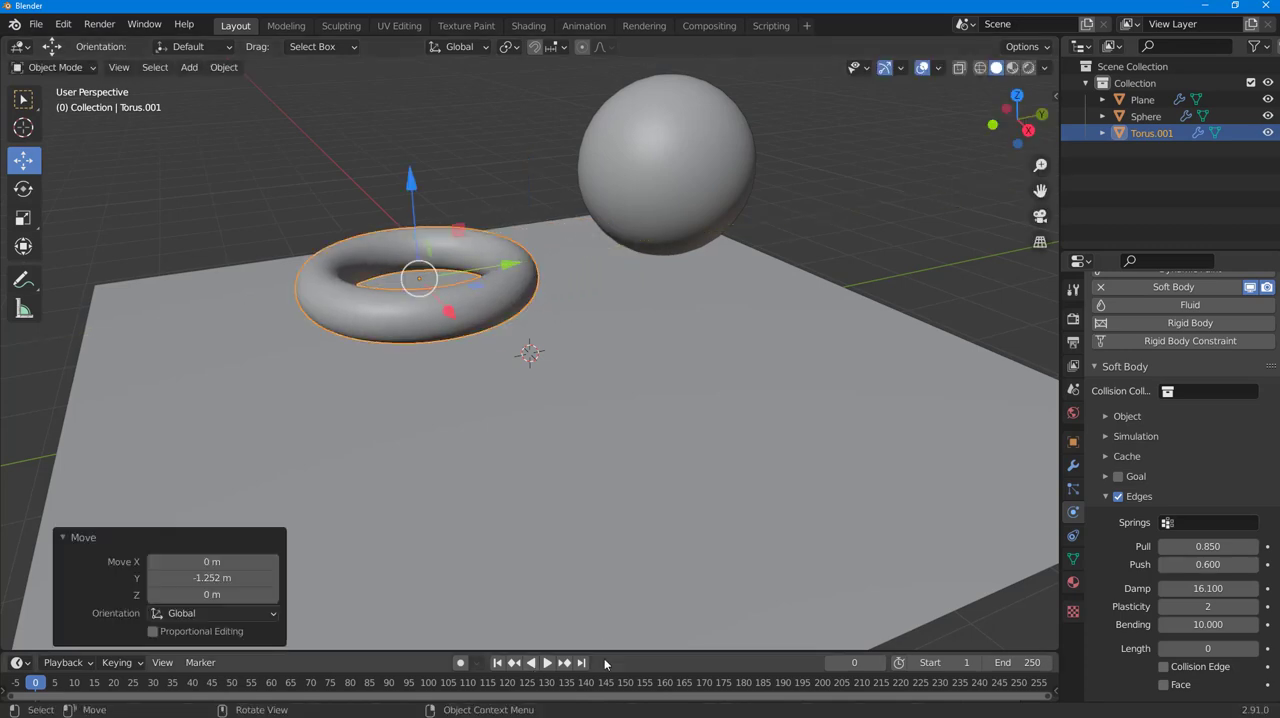
{"action": "left_click", "coordinate": [547, 662]}
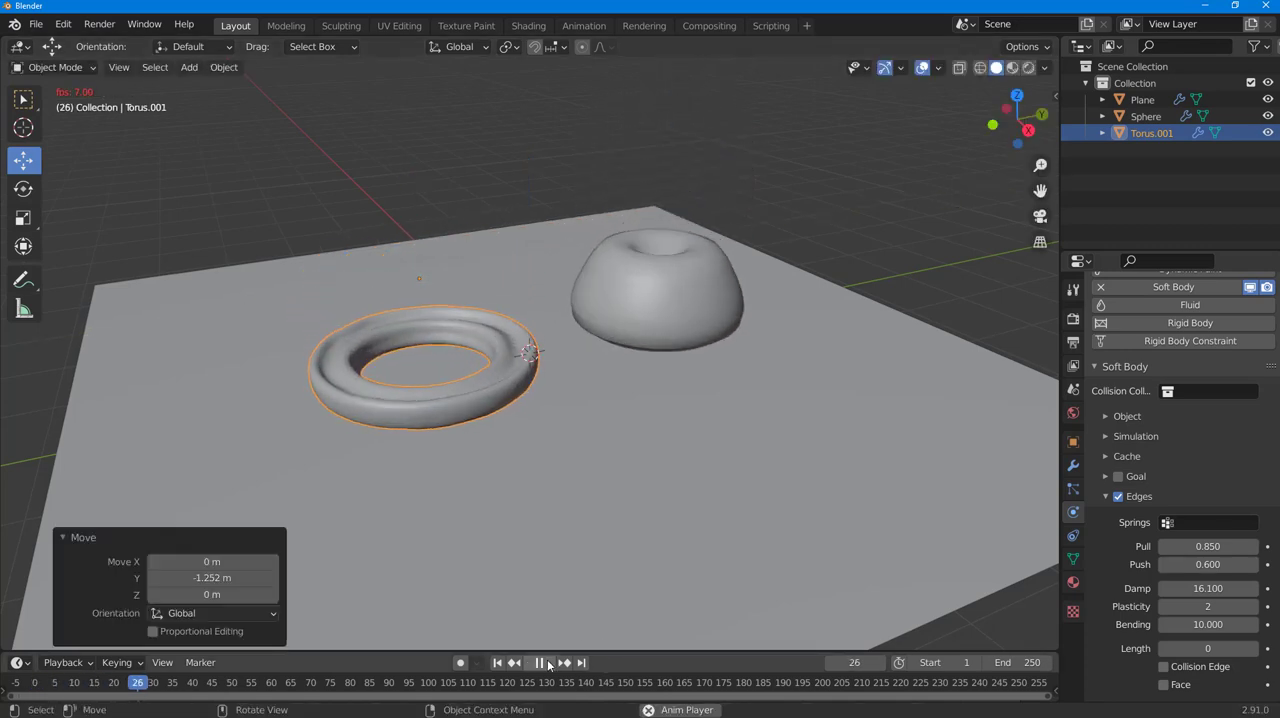
{"action": "left_click", "coordinate": [541, 662]}
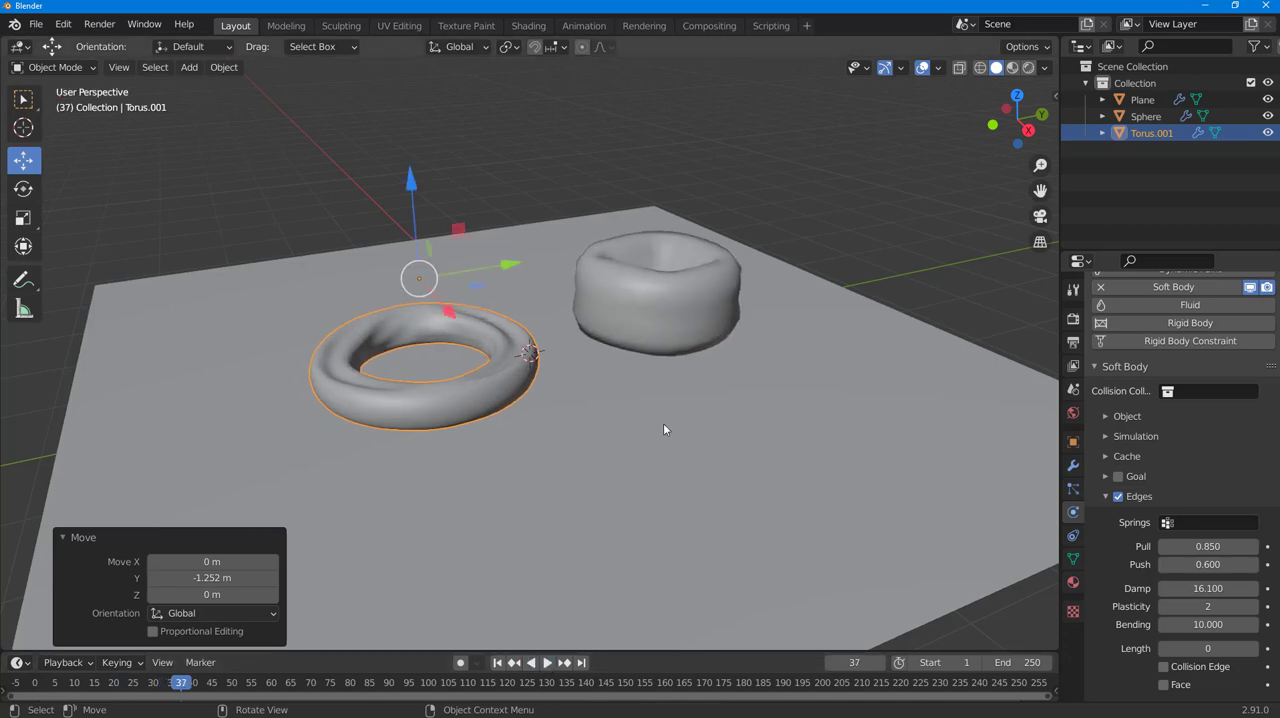
- Tilt the collision plane freely with a trackball rotation of about -4.58° and 12°
{"action": "left_click", "coordinate": [328, 314]}
{"action": "left_click", "coordinate": [23, 188]}
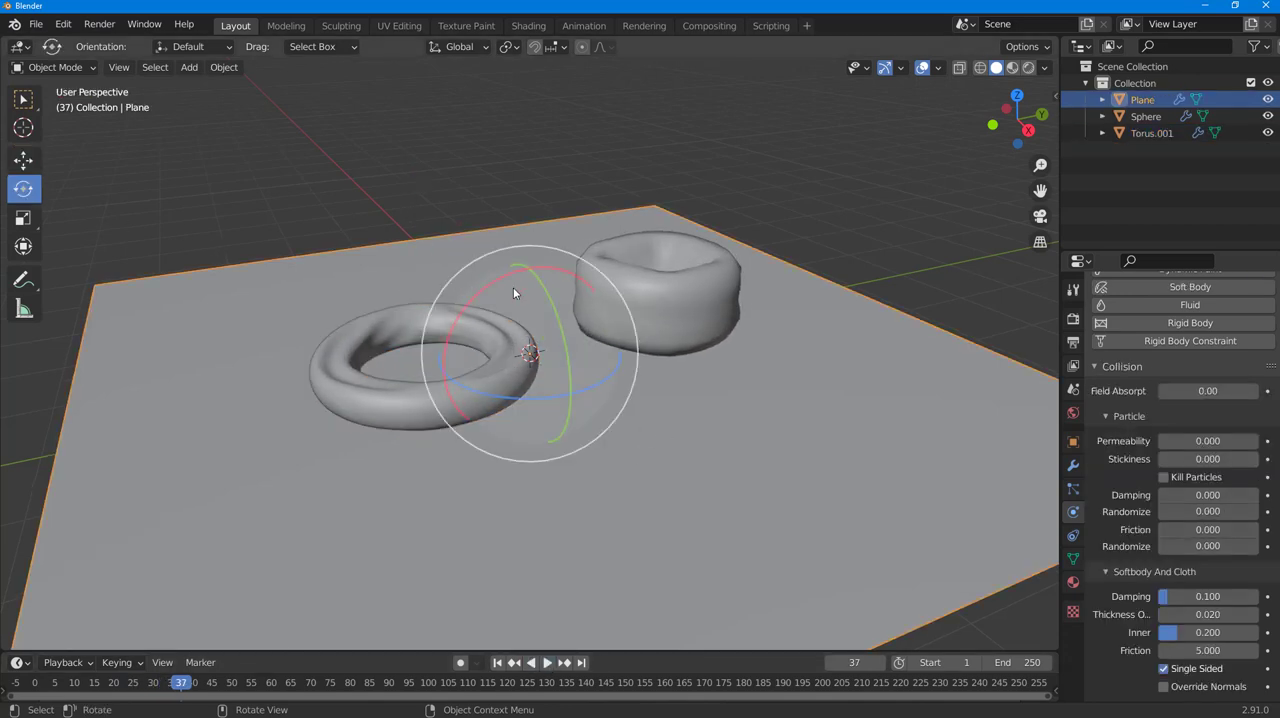
{"action": "left_click_drag", "start_coordinate": [496, 273], "coordinate": [511, 268]}
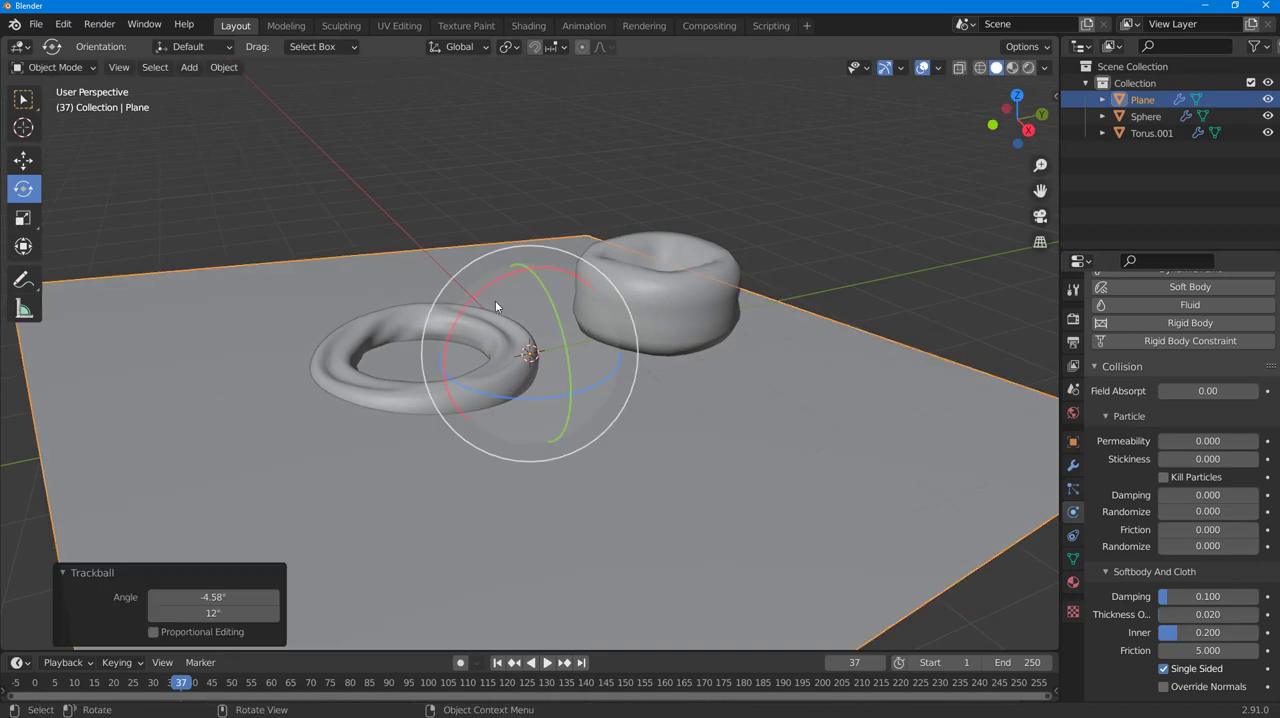
- Play the simulation from frame 0 to examine both soft bodies on the tilted plane, and scrub the timeline back to frame 27
{"action": "left_click_drag", "start_coordinate": [221, 683], "coordinate": [38, 684]}
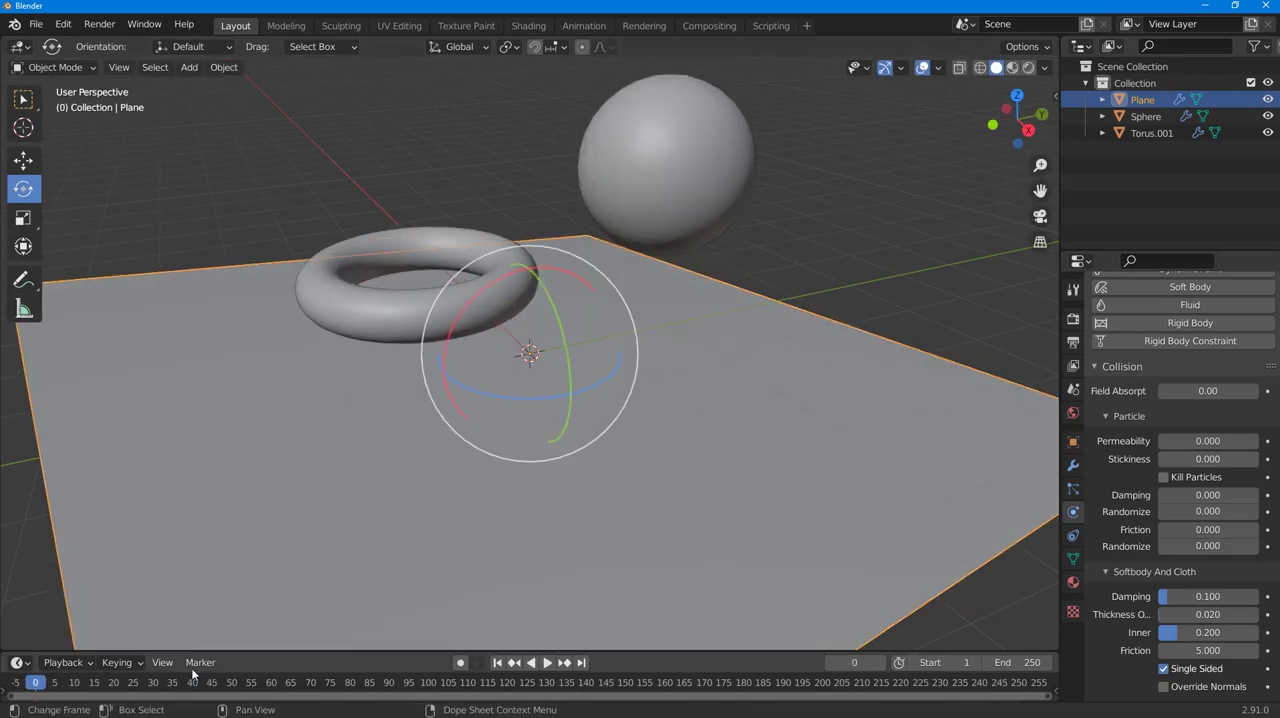
{"action": "left_click", "coordinate": [539, 662]}
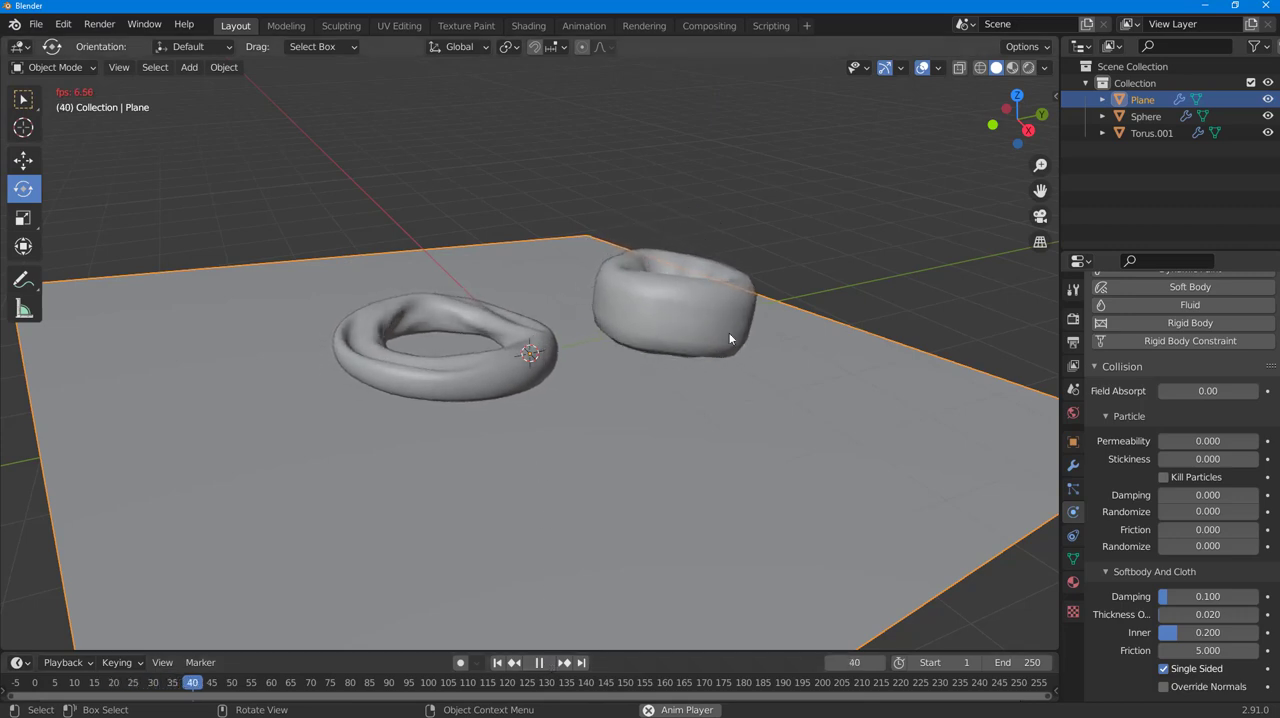
{"action": "middle_click_drag", "start_coordinate": [784, 476], "coordinate": [763, 471]}
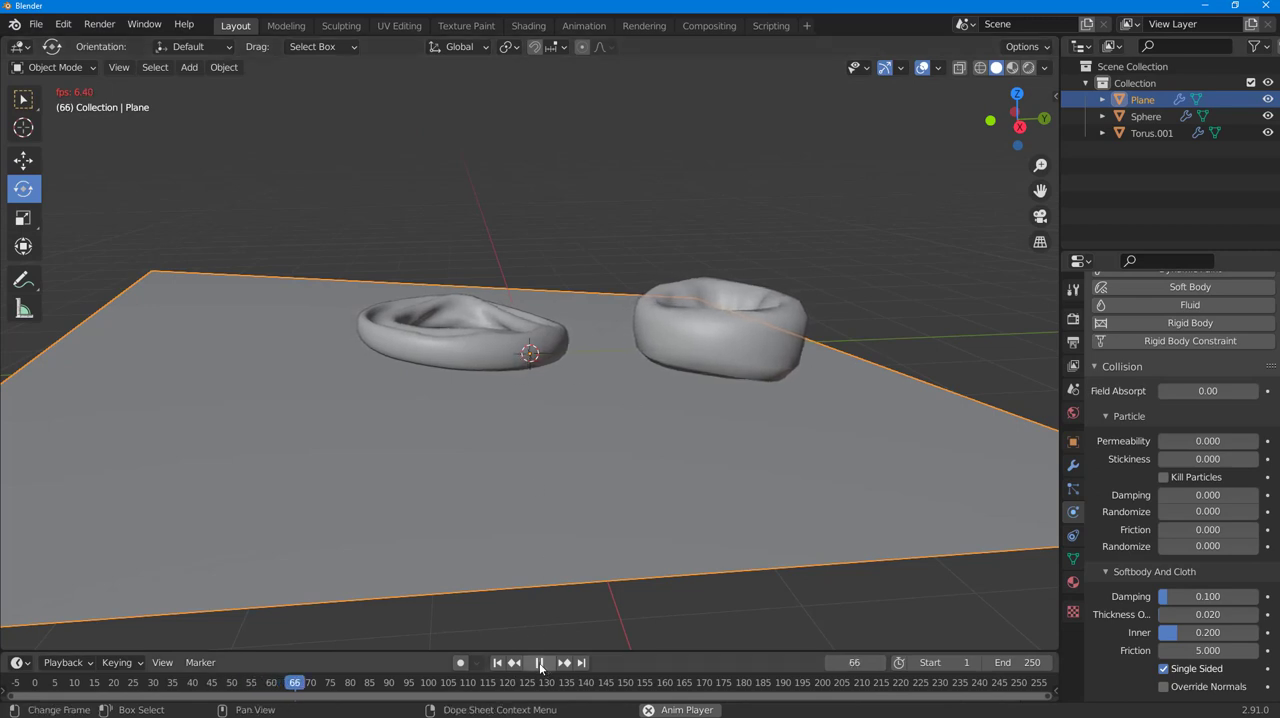
{"action": "left_click_drag", "start_coordinate": [492, 680], "coordinate": [141, 712]}
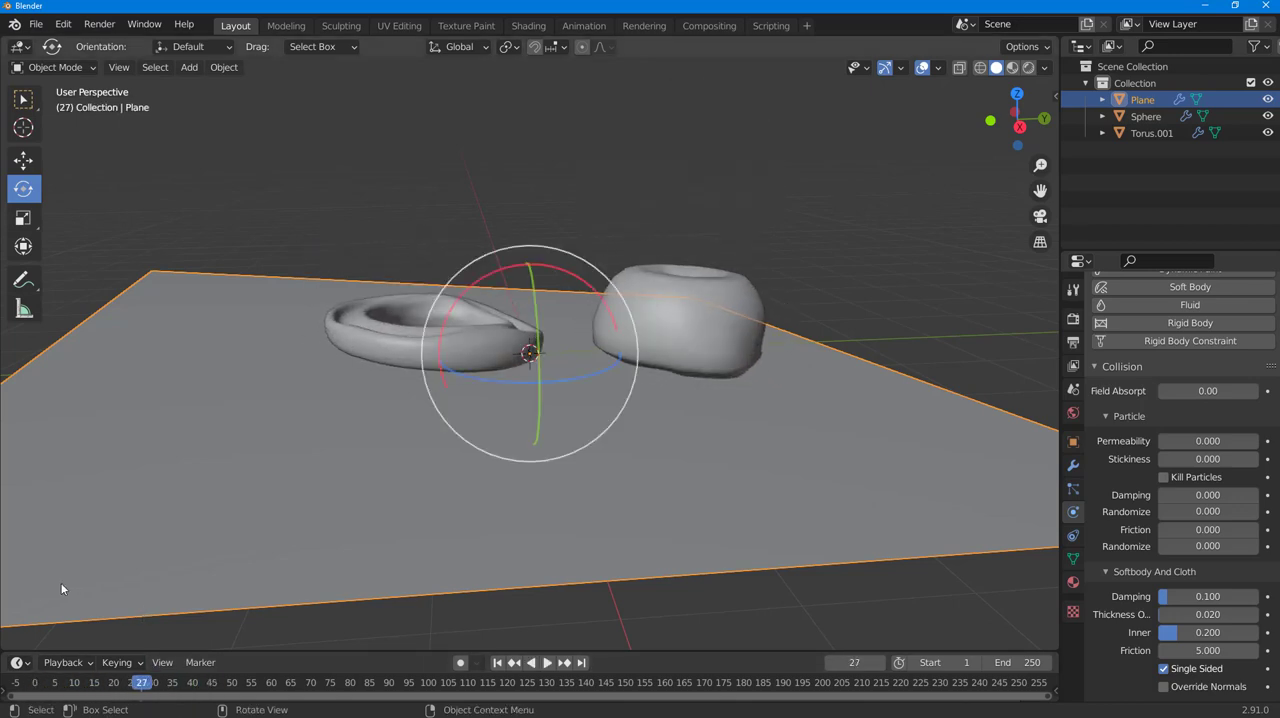